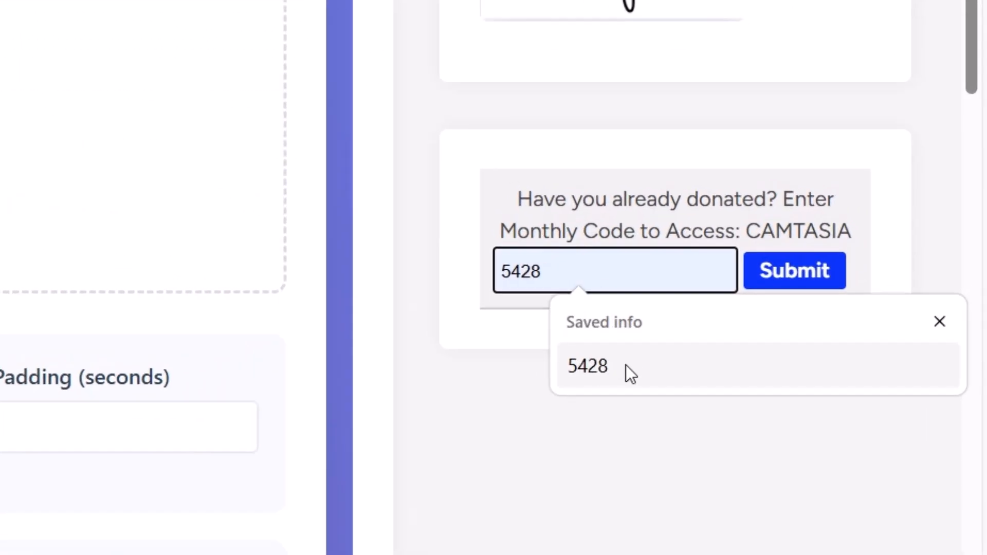
Step: Enter the monthly access code in the donation access form and submit it
click(626, 366)
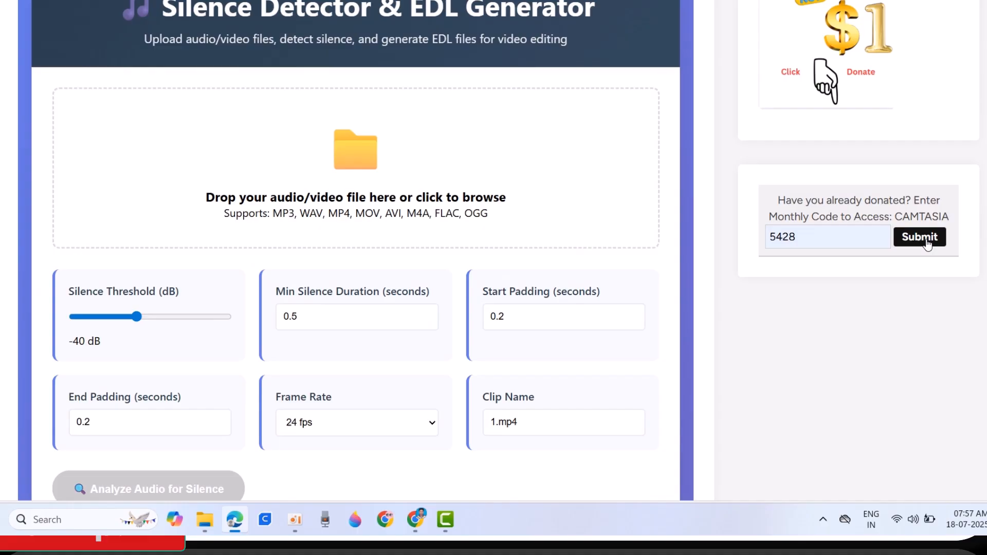
click(920, 237)
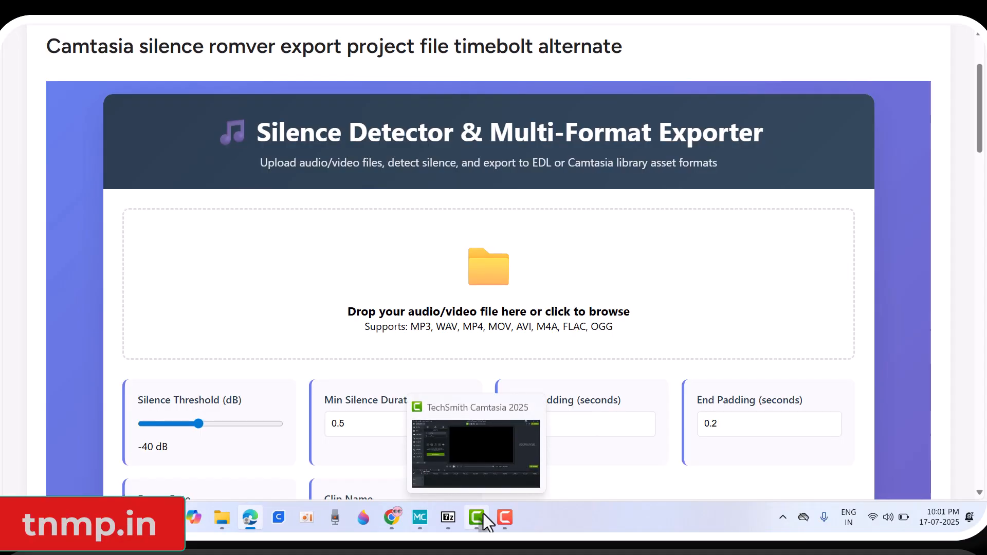
Step: Switch to Camtasia and bring silence.mp4 from the Downloads folder onto Track 1 of the timeline
click(482, 512)
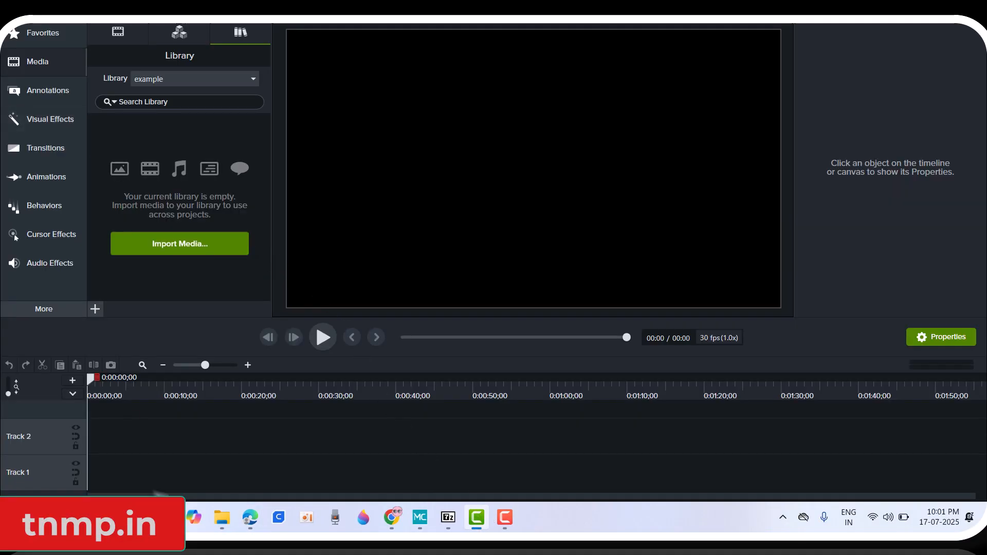
click(222, 517)
scroll(470, 315, down, 5)
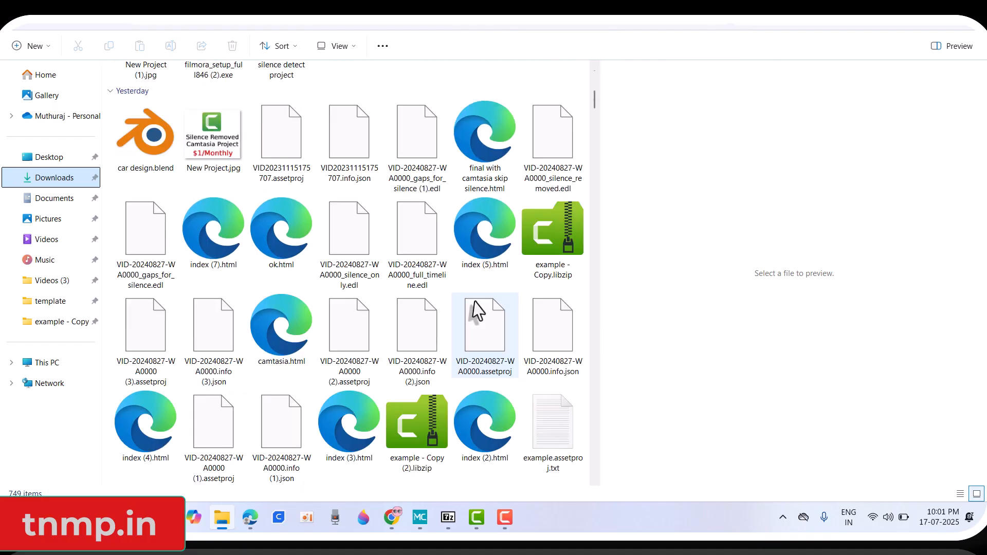
scroll(543, 398, down, 15)
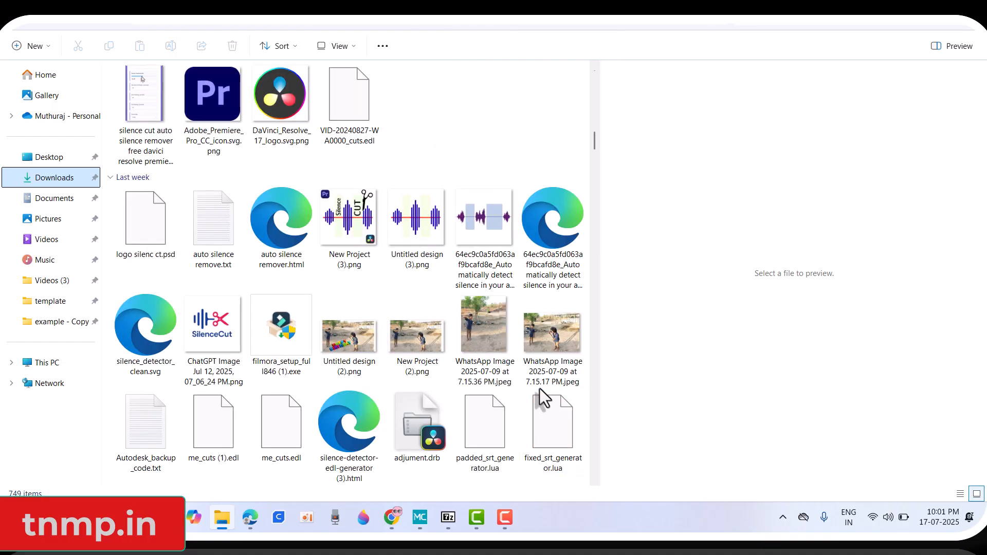
drag(547, 195, 106, 353)
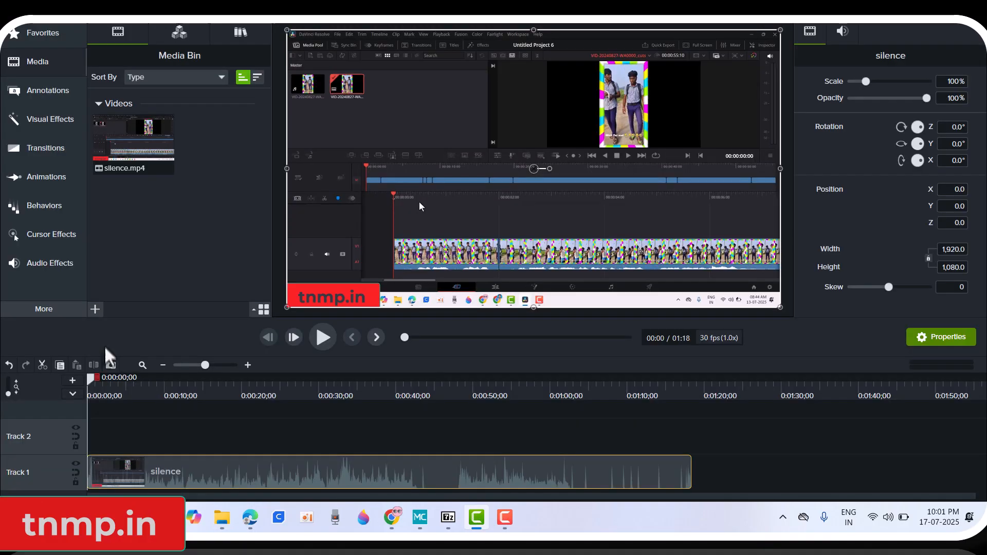
Step: Add the silence clip on Track 1 to the example library under the name Group, using the canvas size
right_click(227, 478)
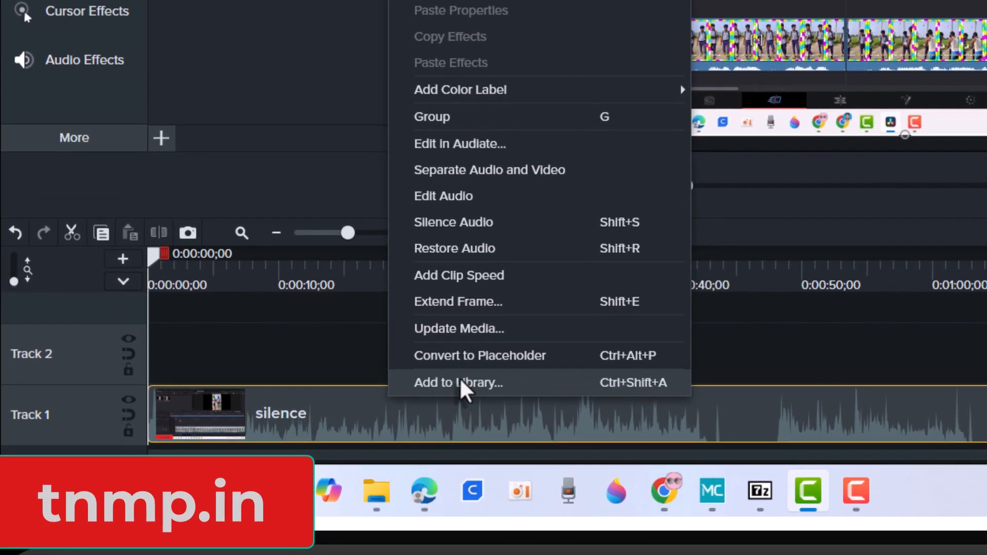
click(273, 453)
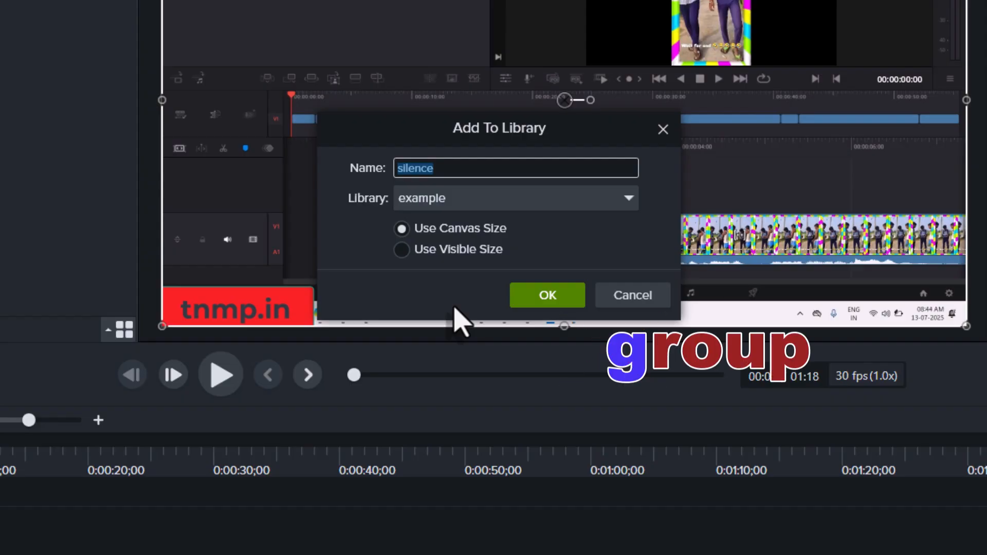
text(Group)
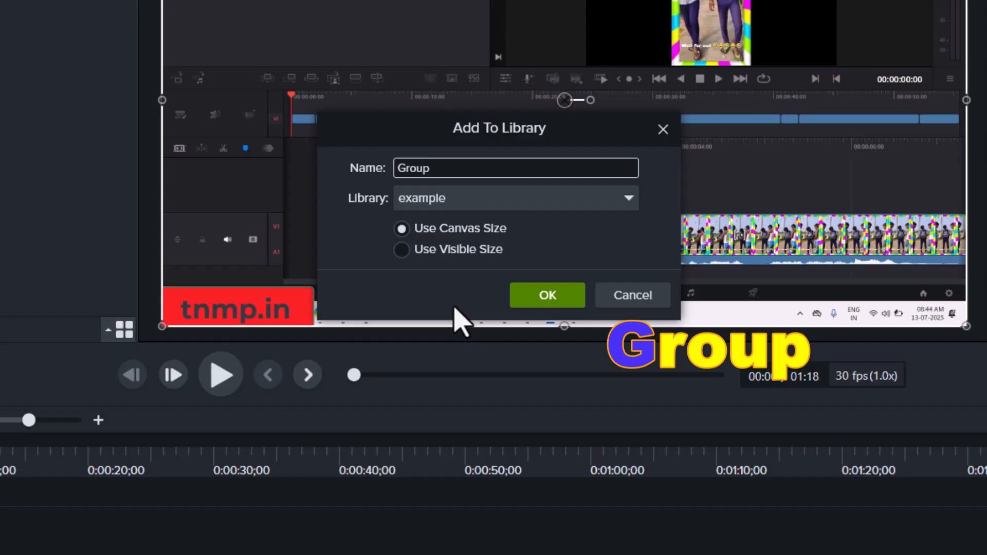
click(548, 295)
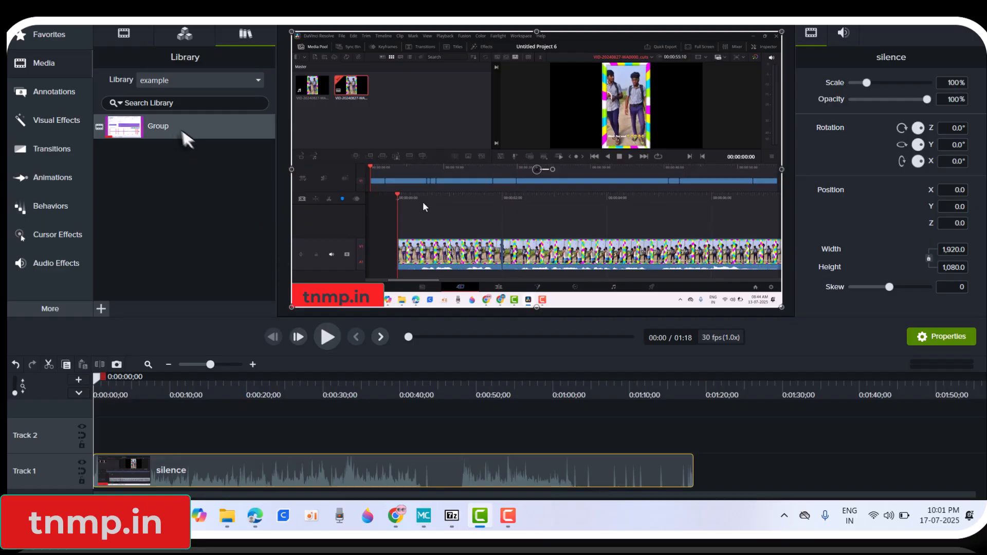
Step: Export the Group library asset to Downloads as a library zip named Group, and check for the file in File Explorer
right_click(184, 132)
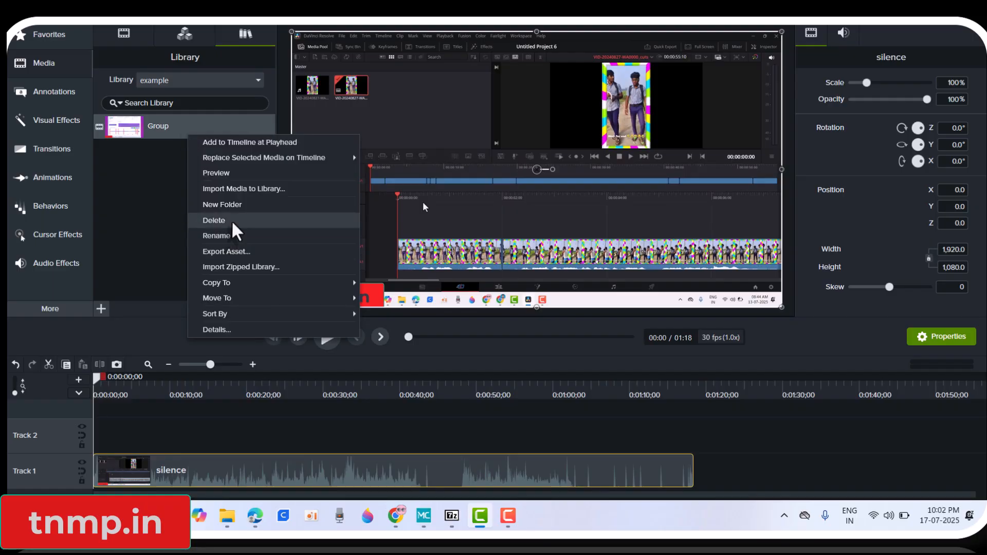
click(147, 174)
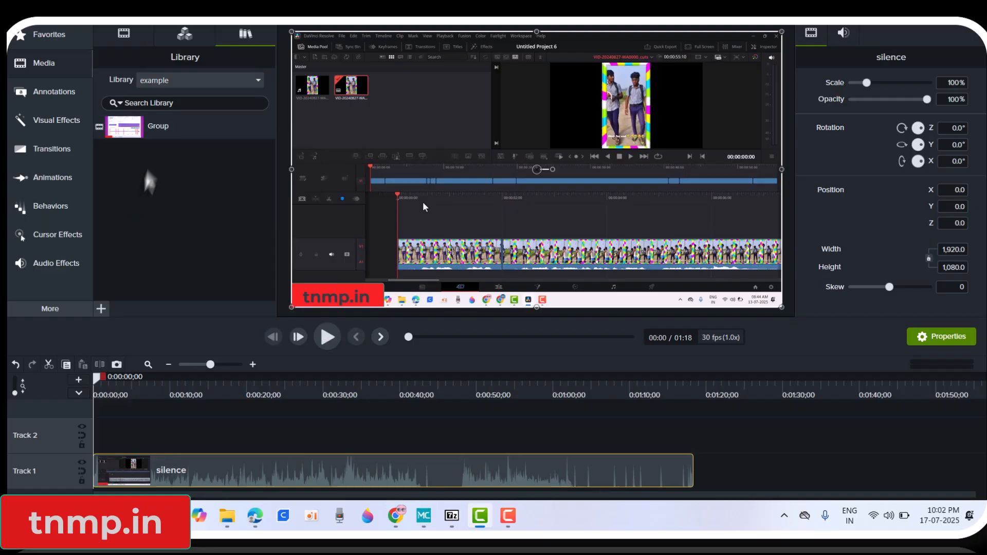
right_click(154, 135)
click(242, 264)
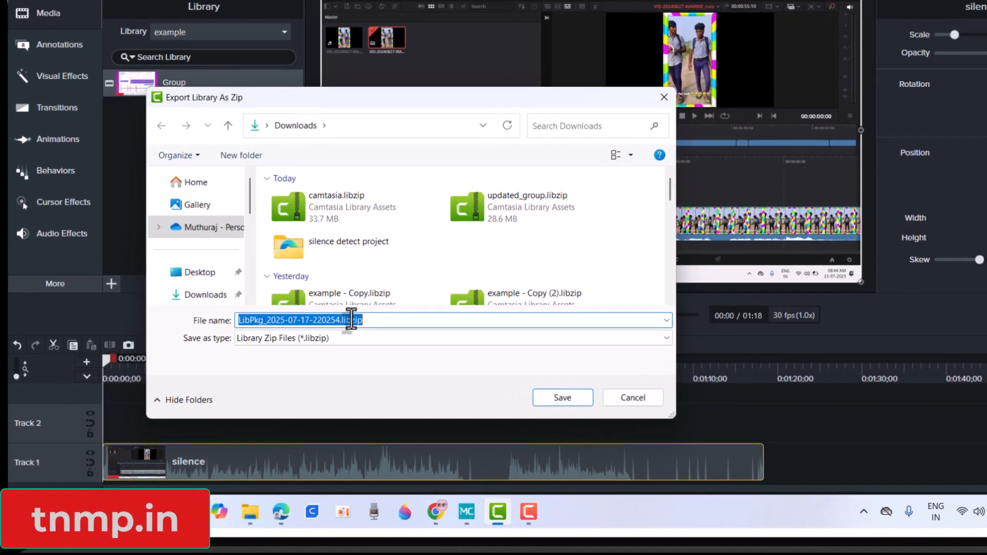
text(Group)
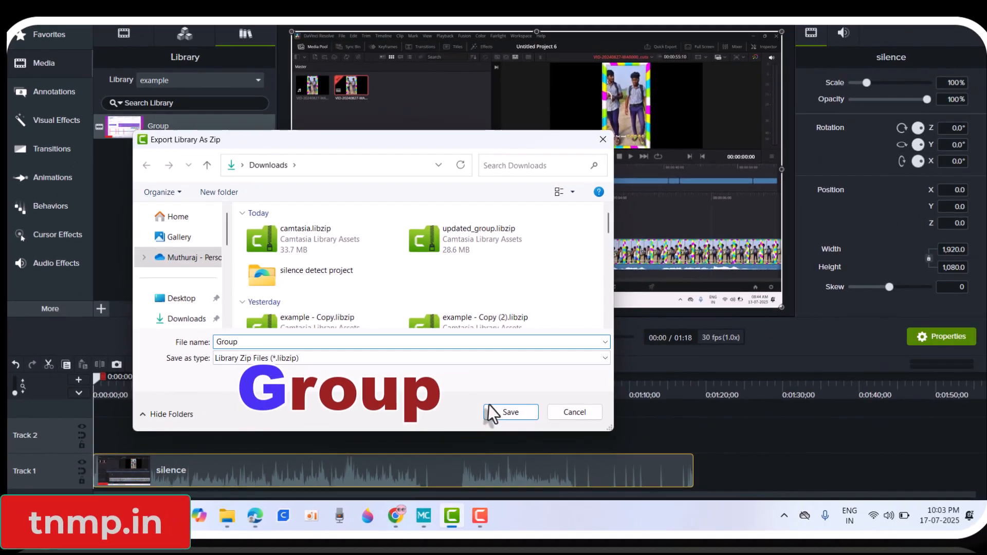
click(744, 347)
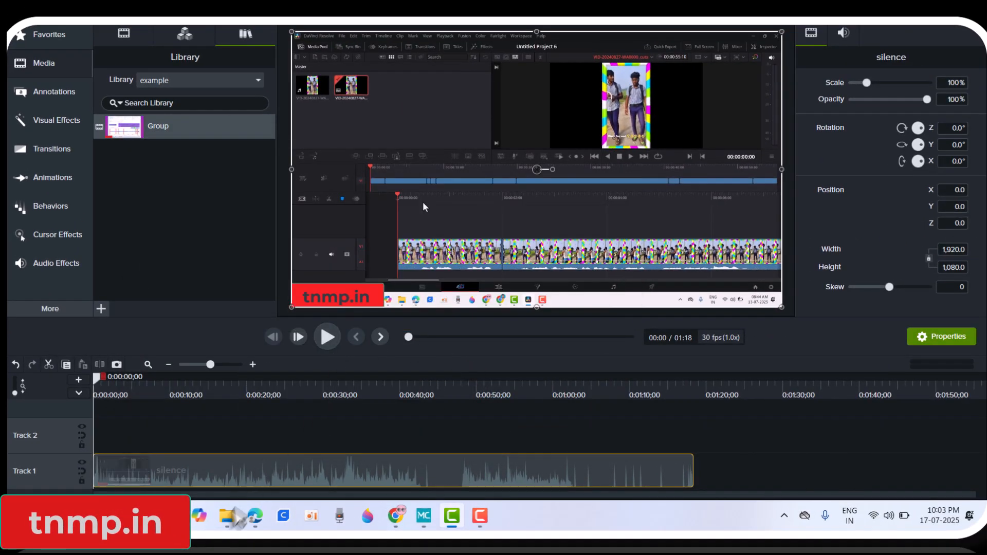
click(229, 516)
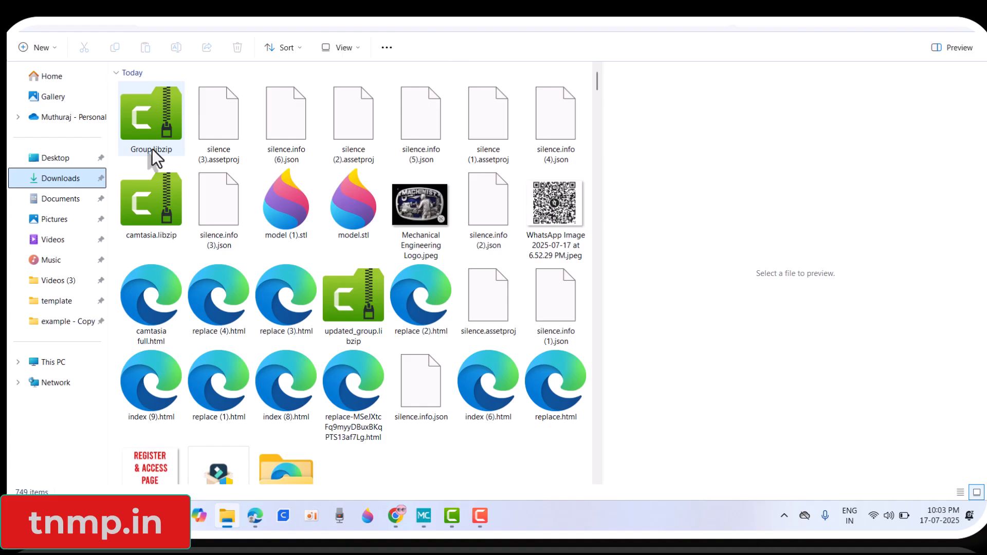
Step: Switch to the silence detector page in the browser and load silence.mp4 into it
click(260, 521)
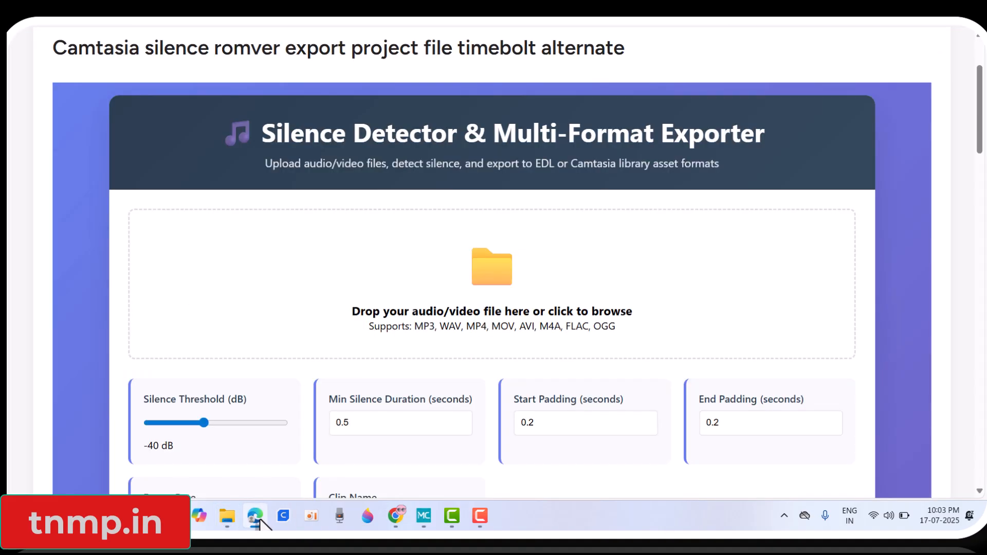
click(457, 286)
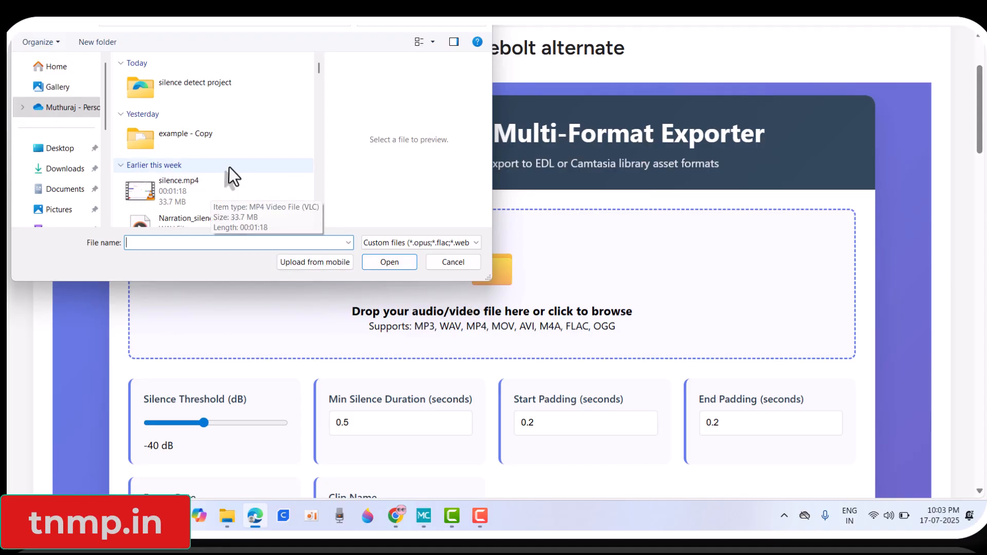
scroll(229, 167, down, 2)
click(222, 99)
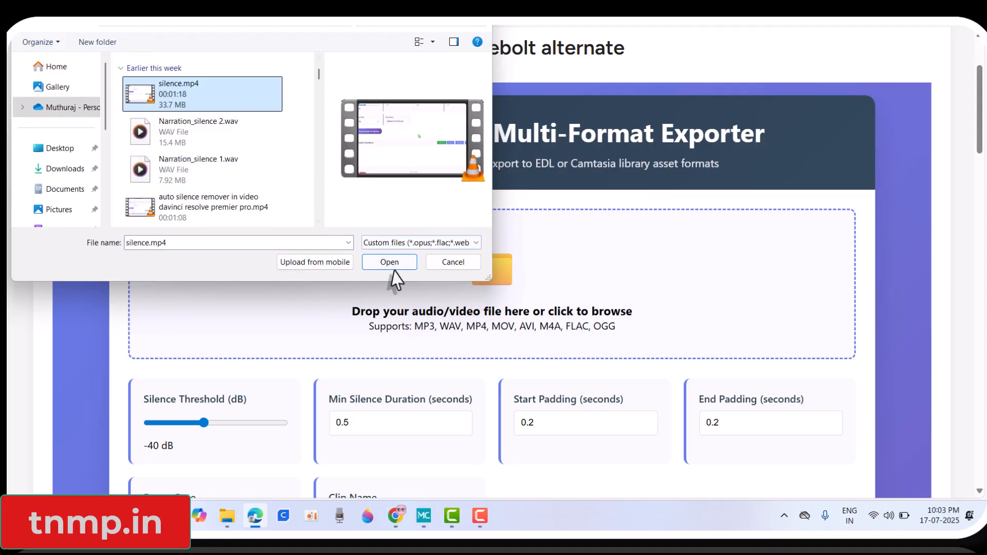
click(389, 262)
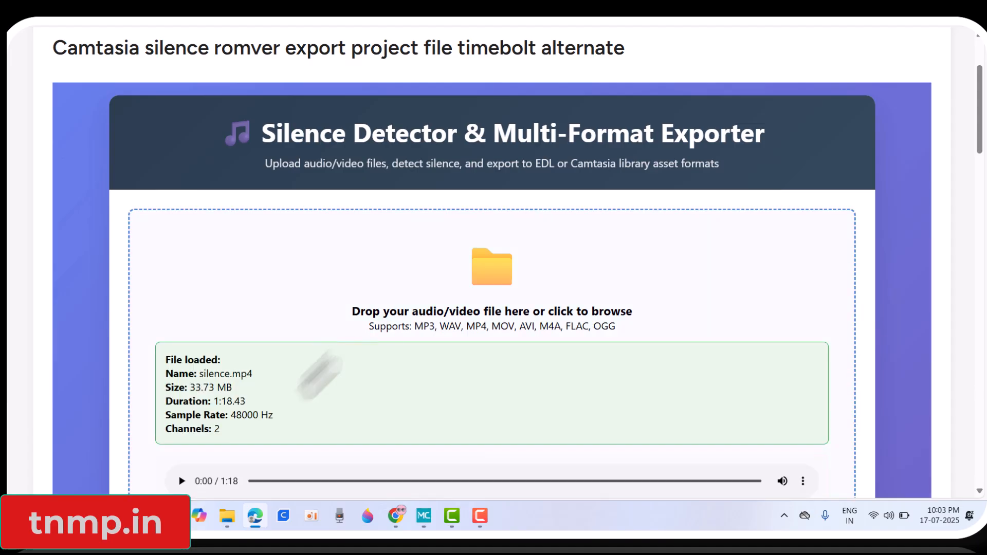
Step: Analyze the loaded audio for silence and display the silent sections on the waveform
scroll(355, 336, down, 2)
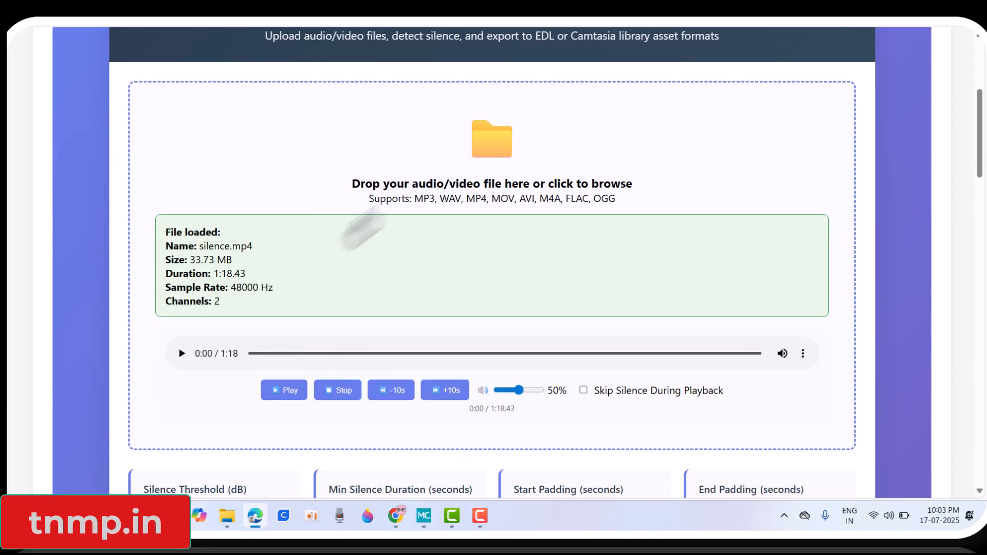
scroll(390, 216, down, 5)
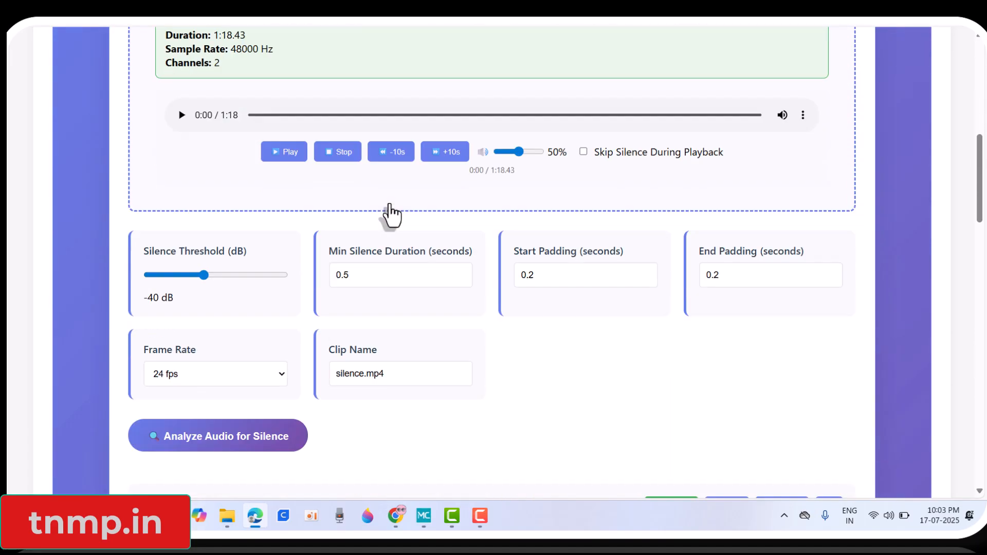
scroll(259, 225, down, 1)
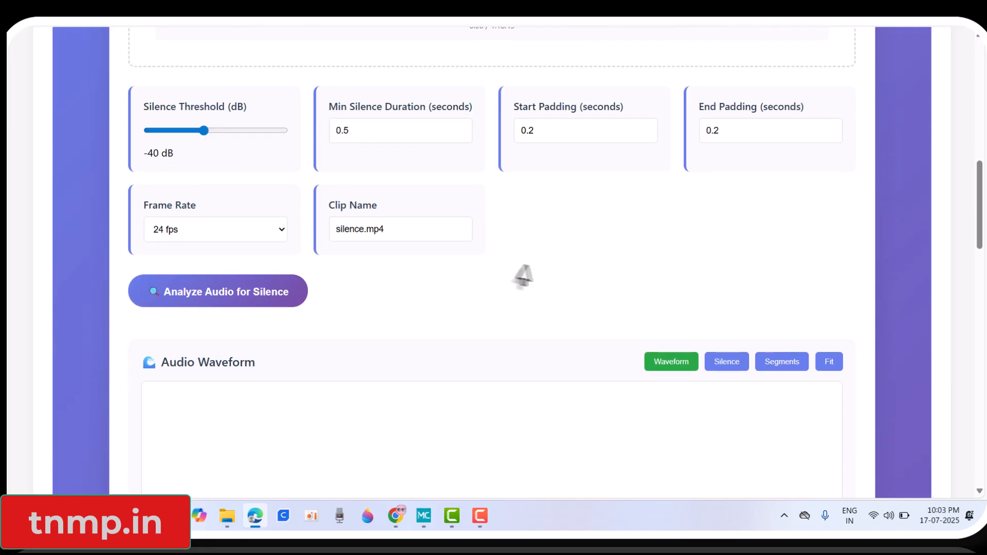
scroll(523, 276, down, 1)
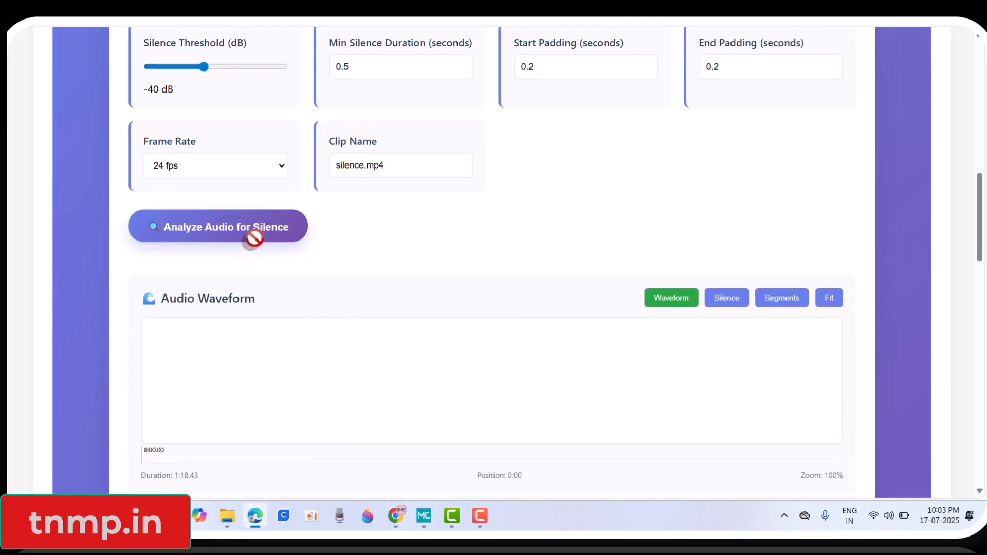
click(827, 299)
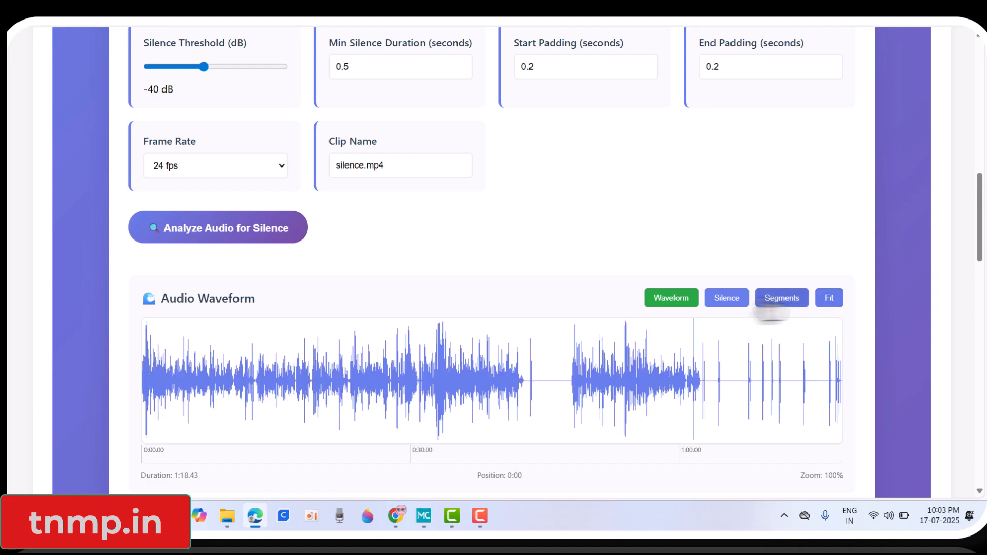
click(730, 301)
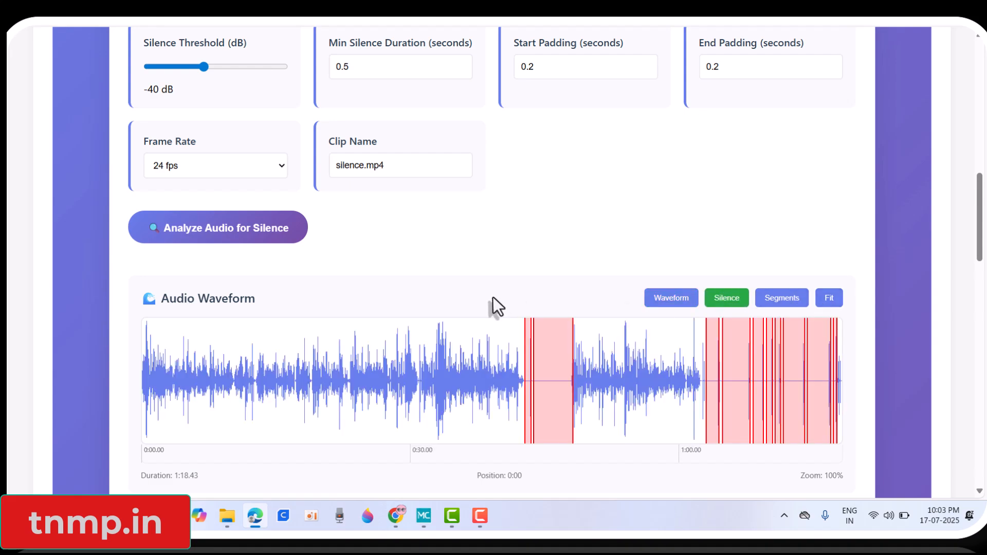
Step: Play the loaded audio and follow its playback position through the marked silence on the waveform
scroll(486, 264, up, 3)
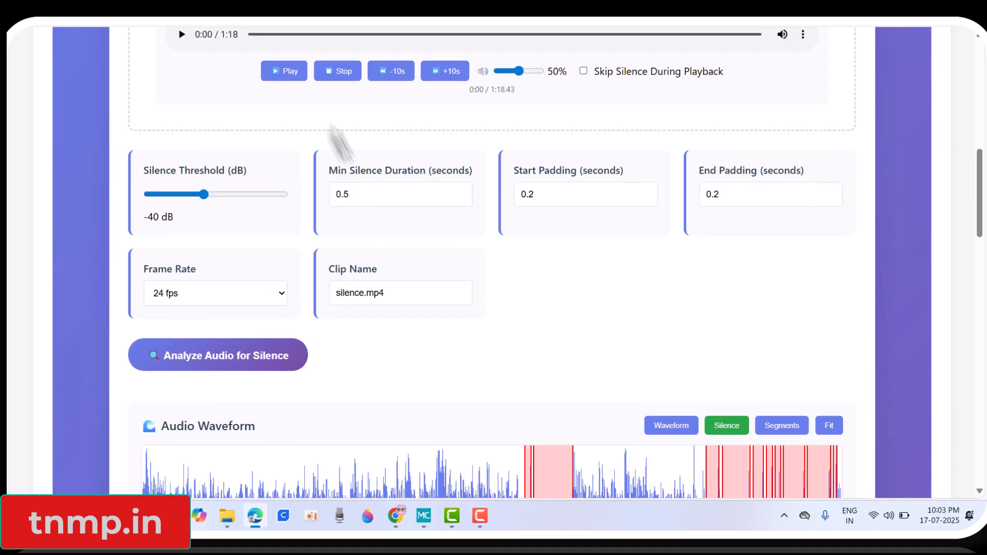
click(280, 77)
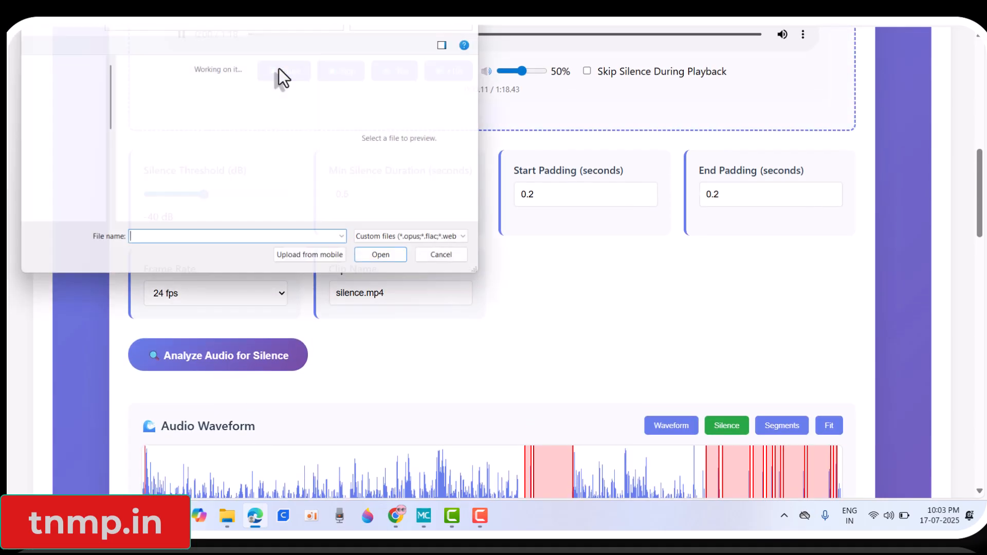
click(458, 263)
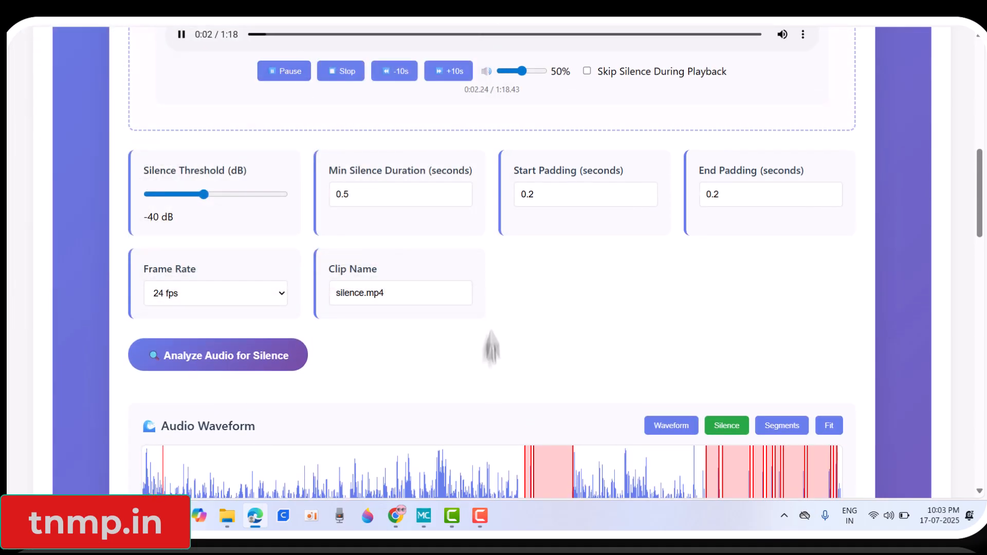
scroll(494, 391, down, 3)
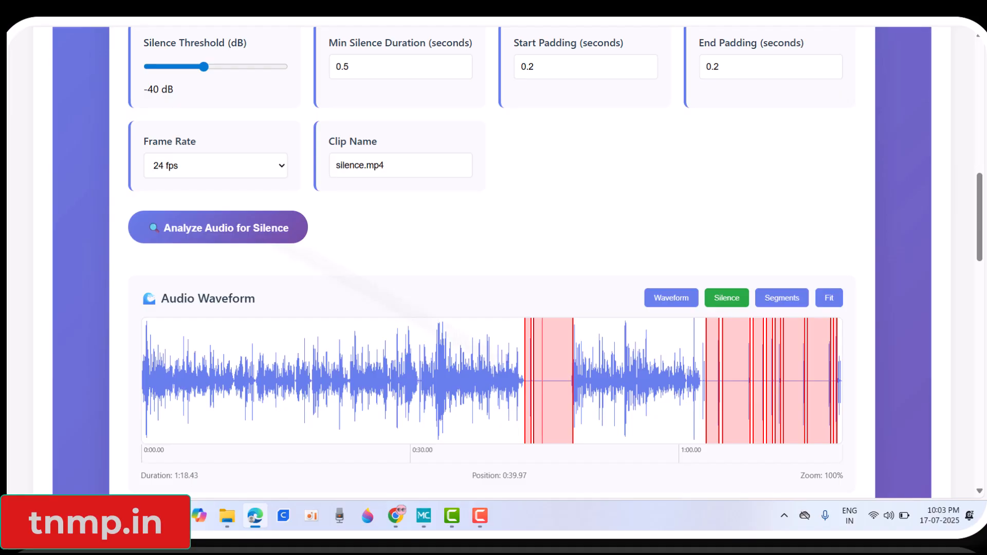
Step: Turn on skipping silence during playback and preview it from just before the last group of silent sections
scroll(395, 241, up, 6)
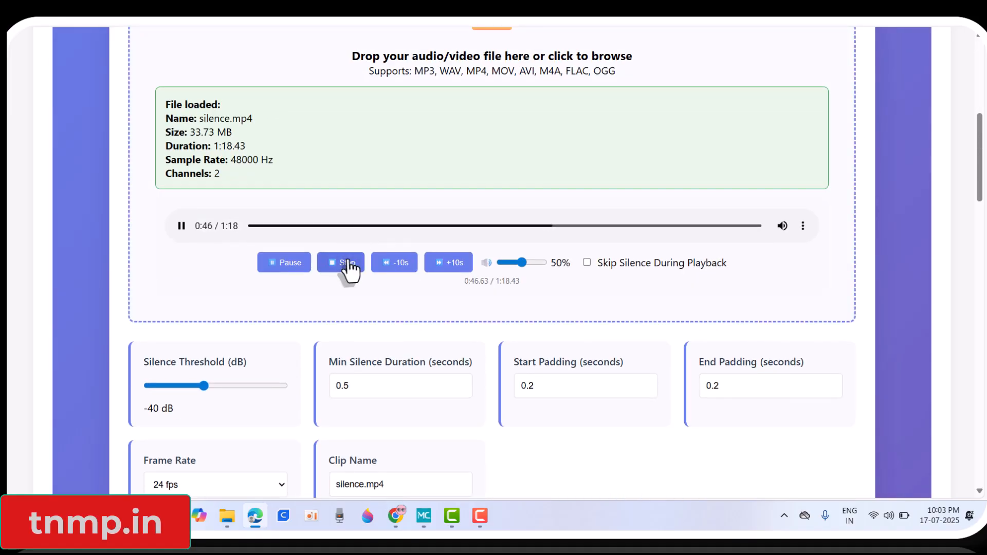
click(587, 262)
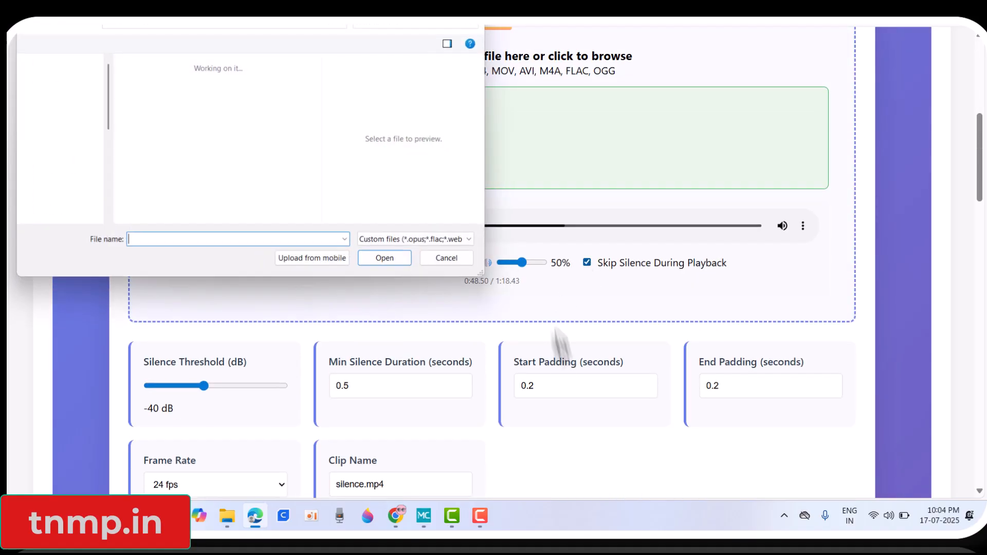
click(451, 259)
scroll(599, 366, down, 5)
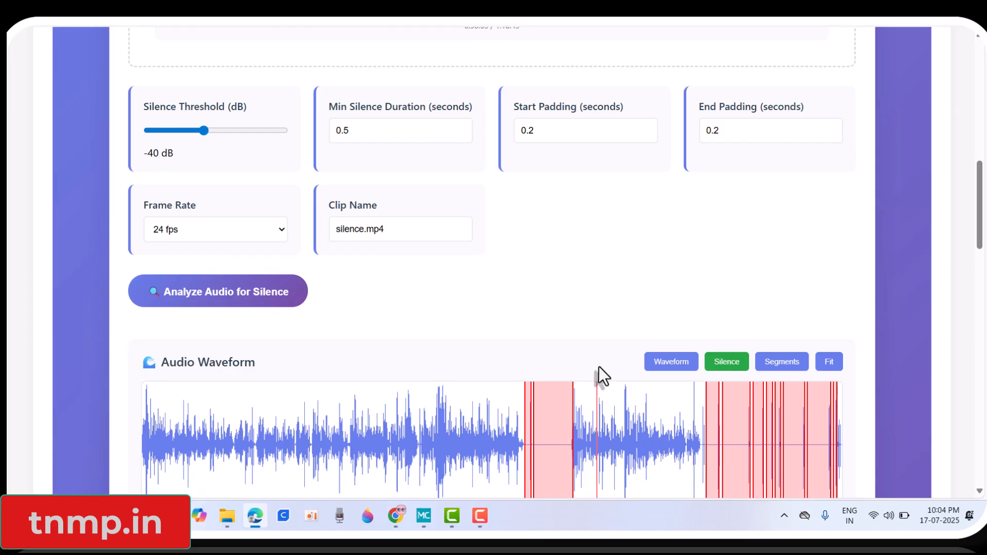
click(692, 405)
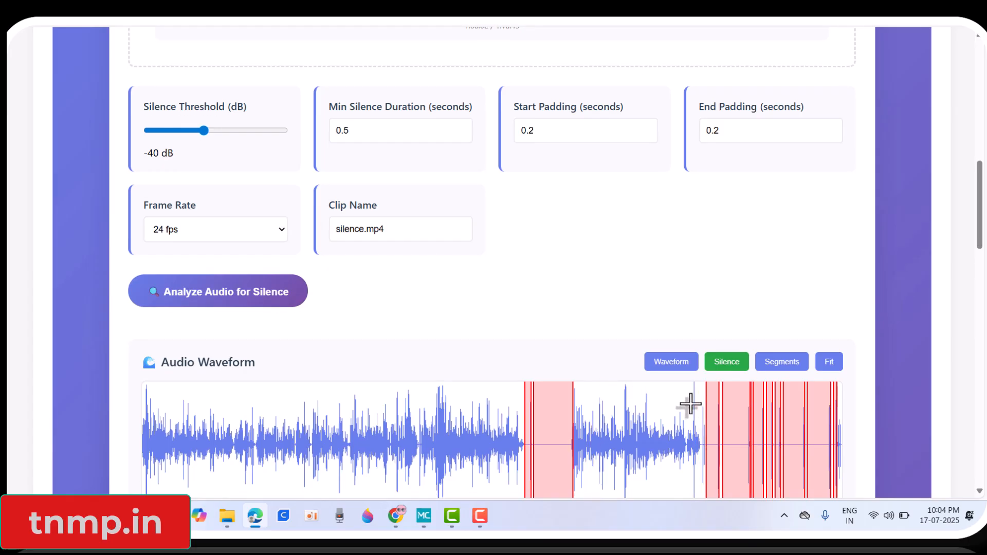
scroll(590, 335, up, 5)
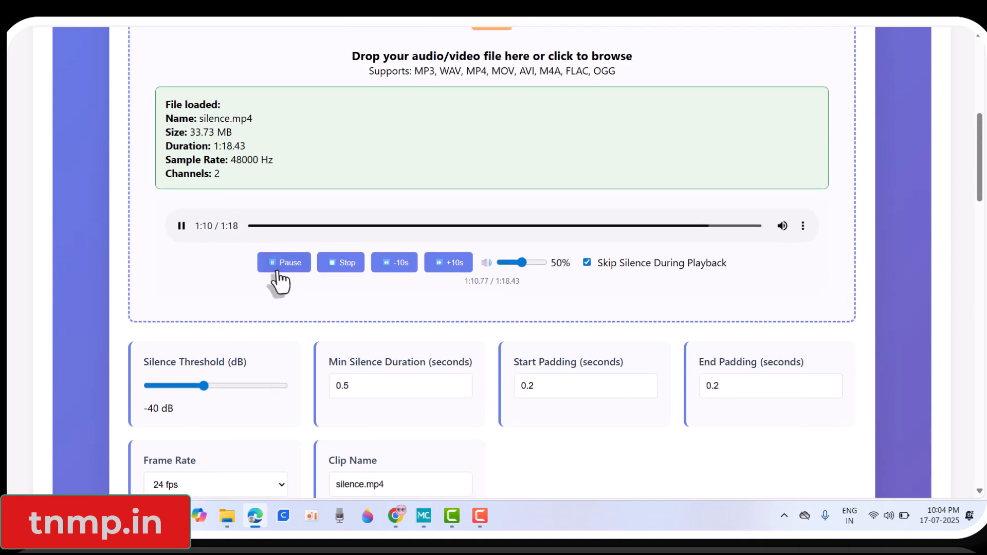
Step: Pause the playback and examine the detection settings, the marked waveform, the list of audio segments and the export options
click(282, 268)
click(470, 271)
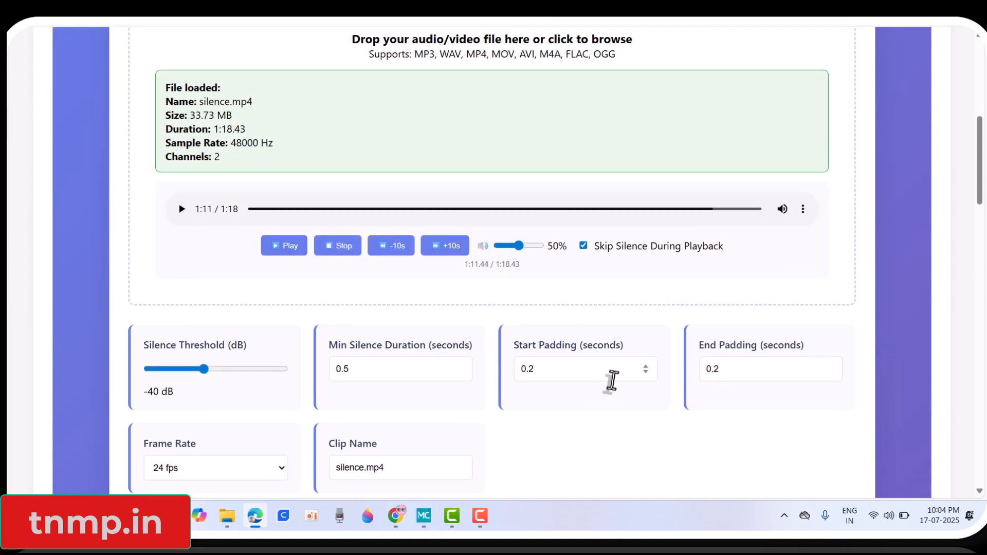
scroll(617, 393, down, 5)
scroll(456, 280, up, 1)
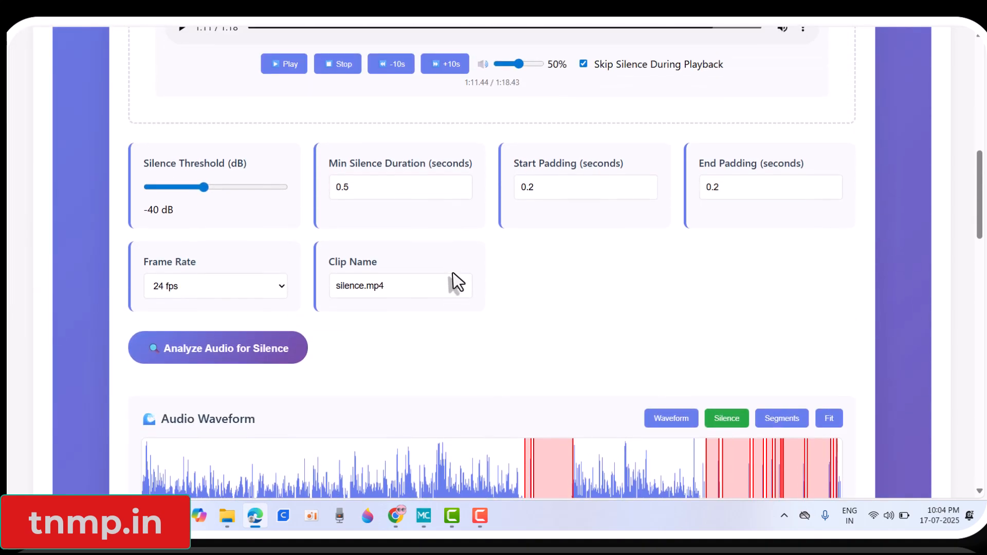
scroll(453, 273, down, 2)
scroll(452, 274, down, 1)
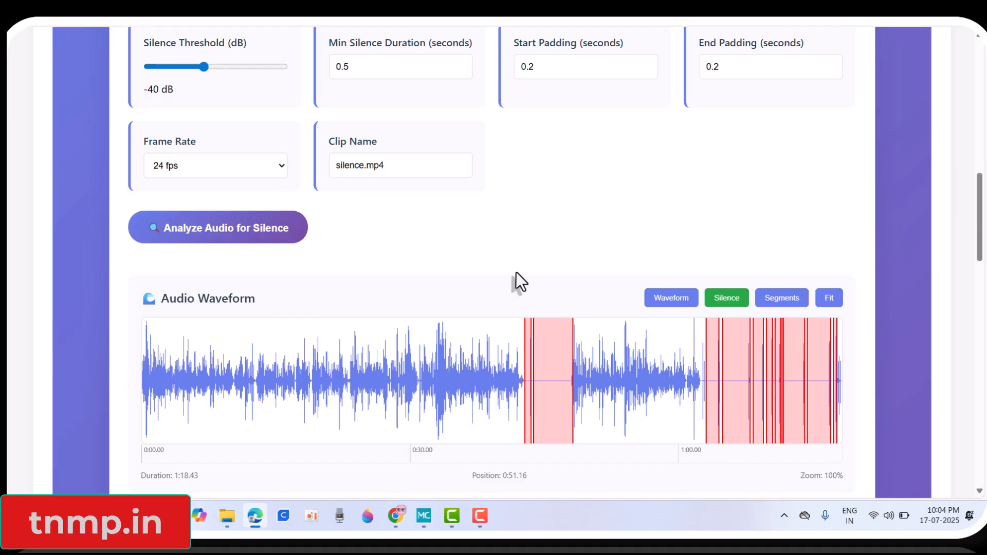
scroll(517, 281, up, 1)
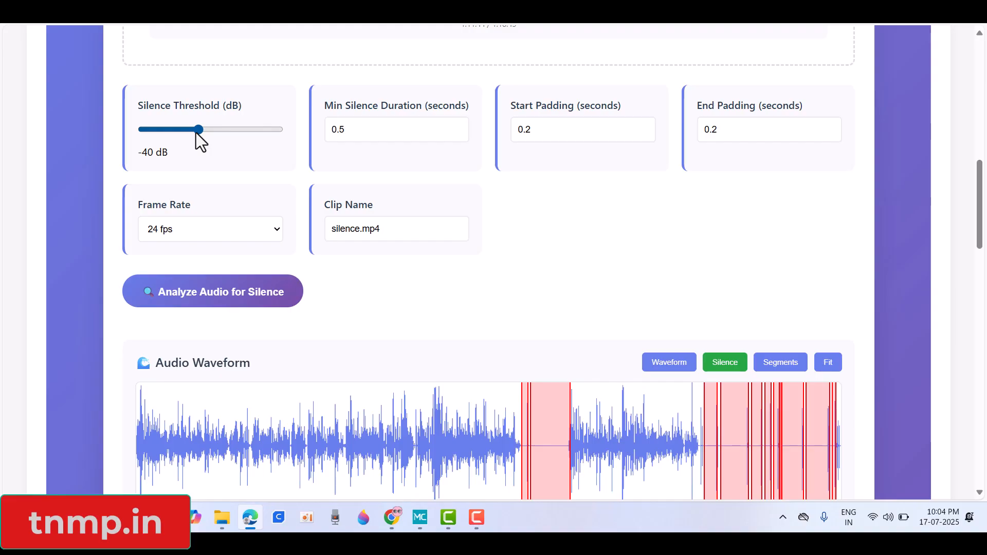
scroll(309, 268, down, 1)
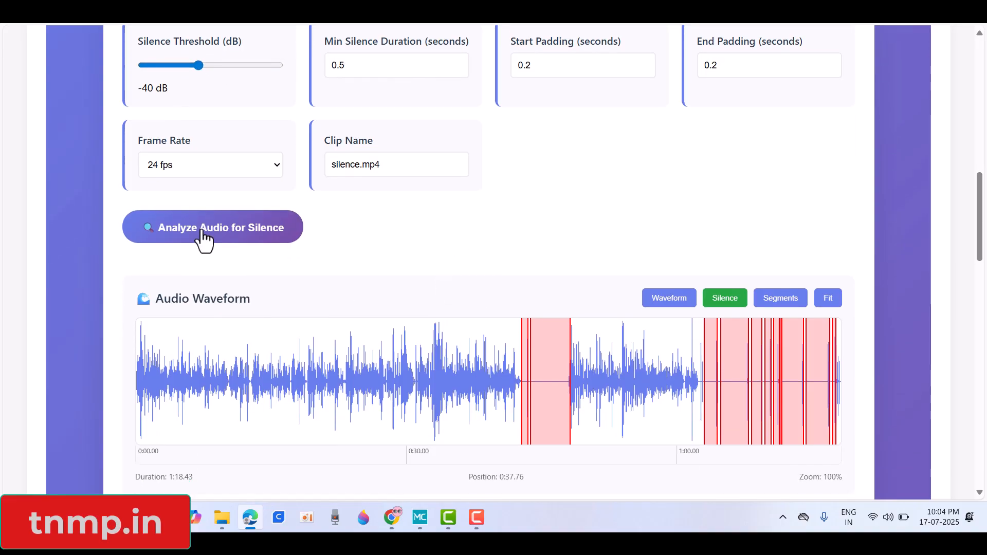
scroll(515, 279, down, 5)
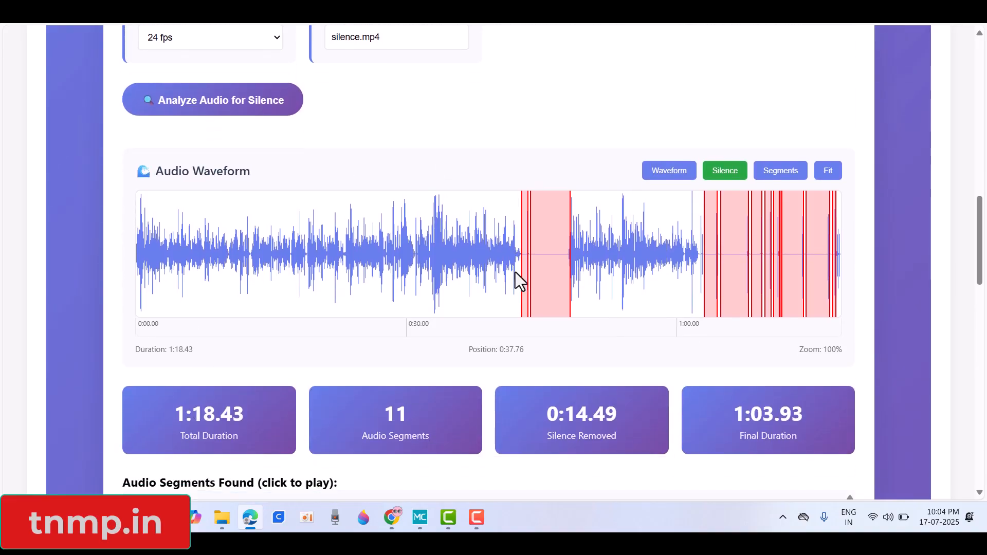
scroll(437, 342, down, 3)
scroll(565, 306, down, 2)
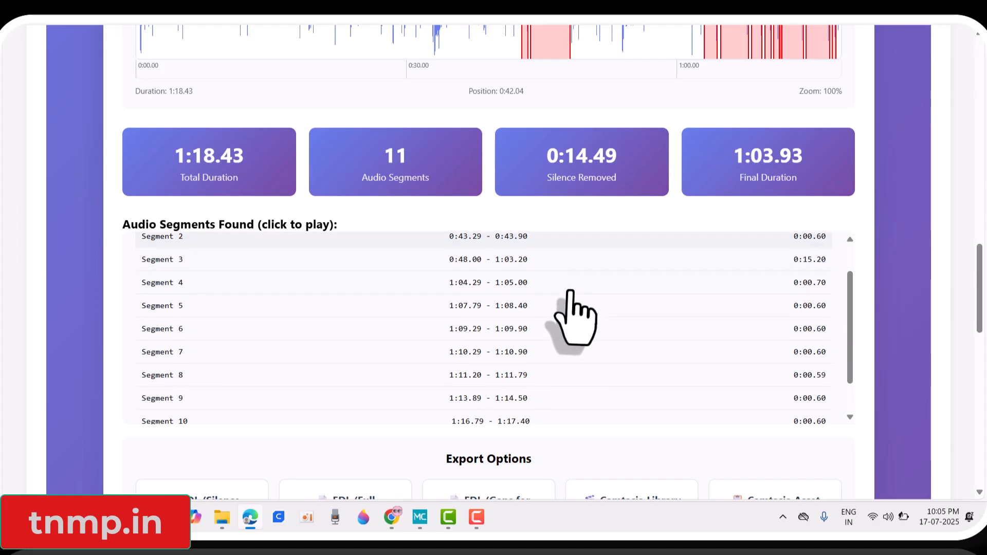
scroll(569, 458, down, 5)
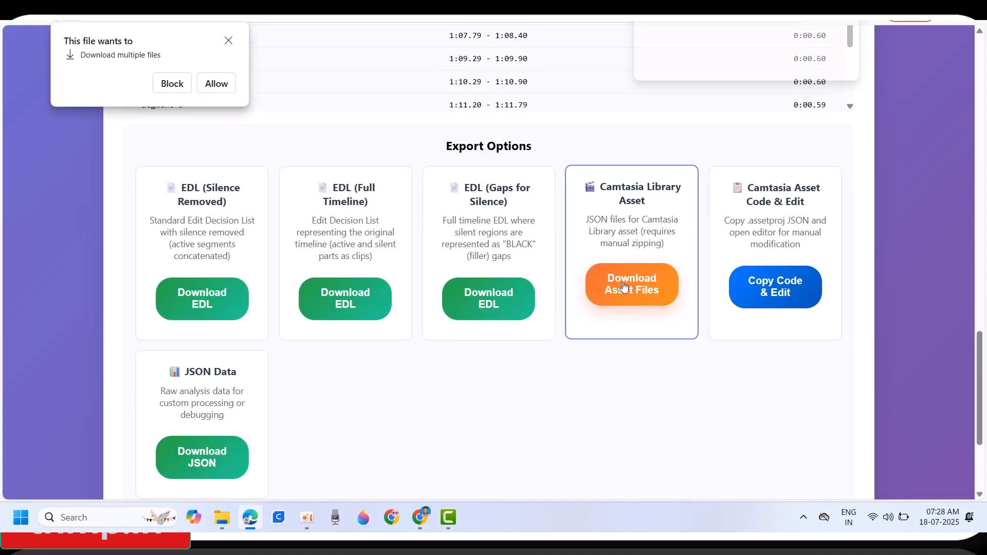
Step: Allow the Camtasia library asset files to download, and copy the asset project code to continue in the .libzip editor page
click(213, 82)
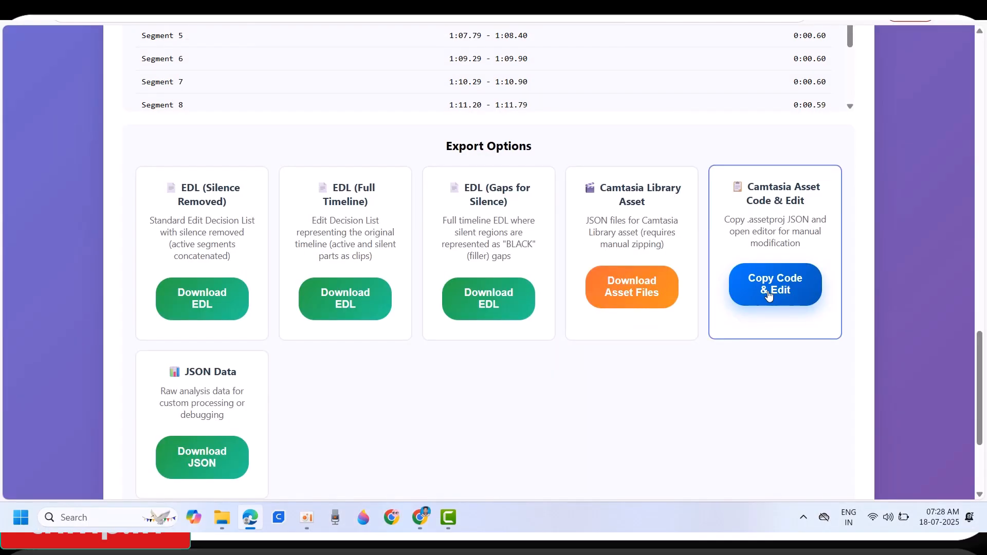
click(769, 294)
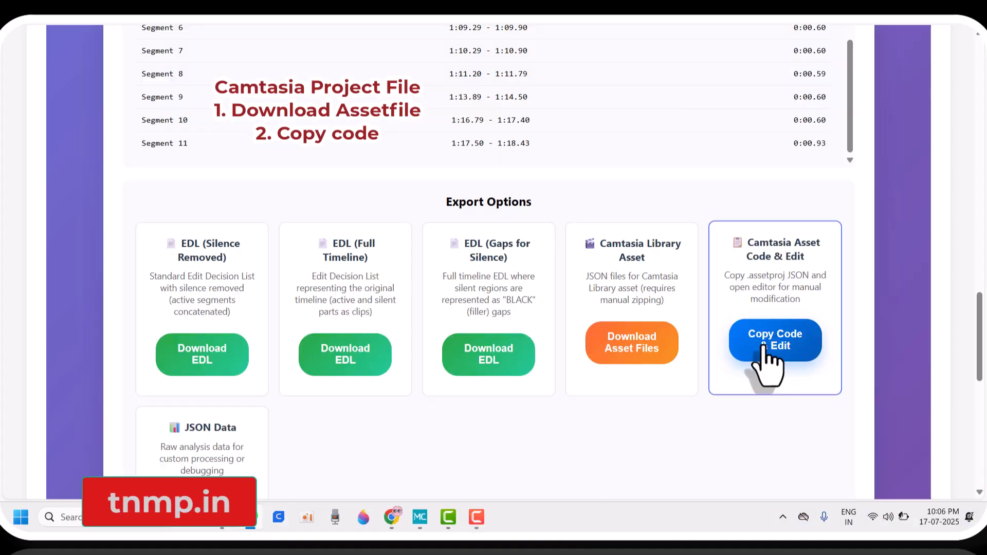
click(761, 347)
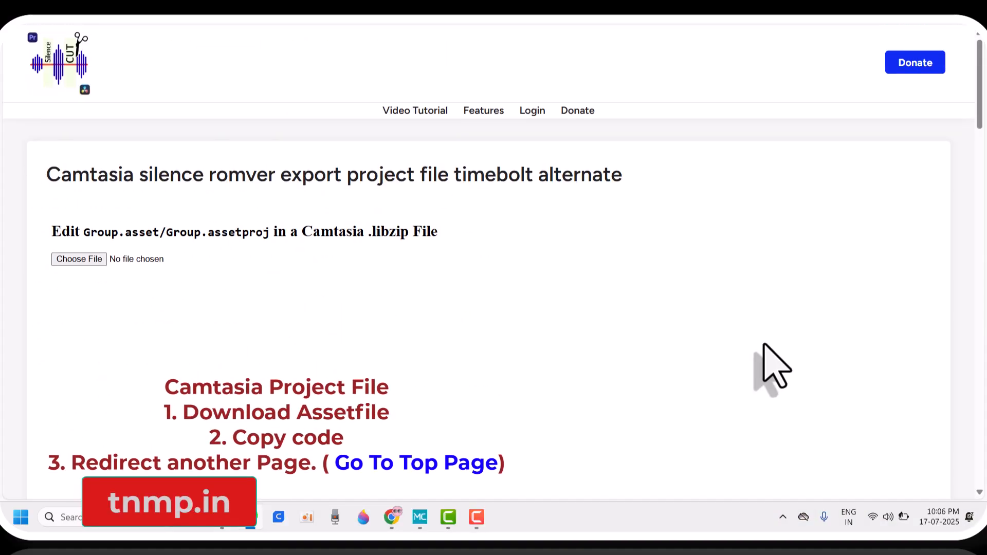
Step: Load Group.libzip into the web editor for editing its Group.assetproj file
scroll(776, 391, down, 10)
scroll(782, 381, up, 10)
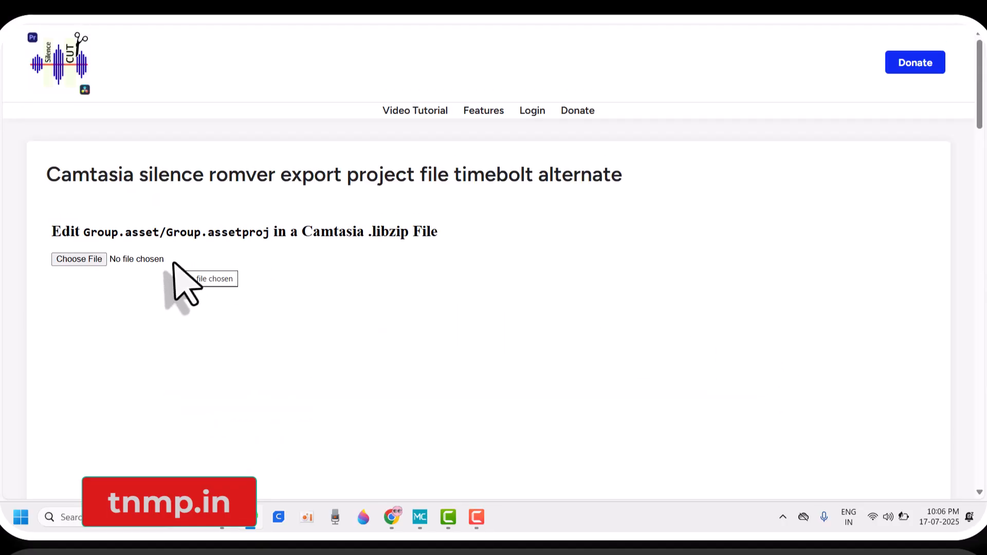
click(101, 263)
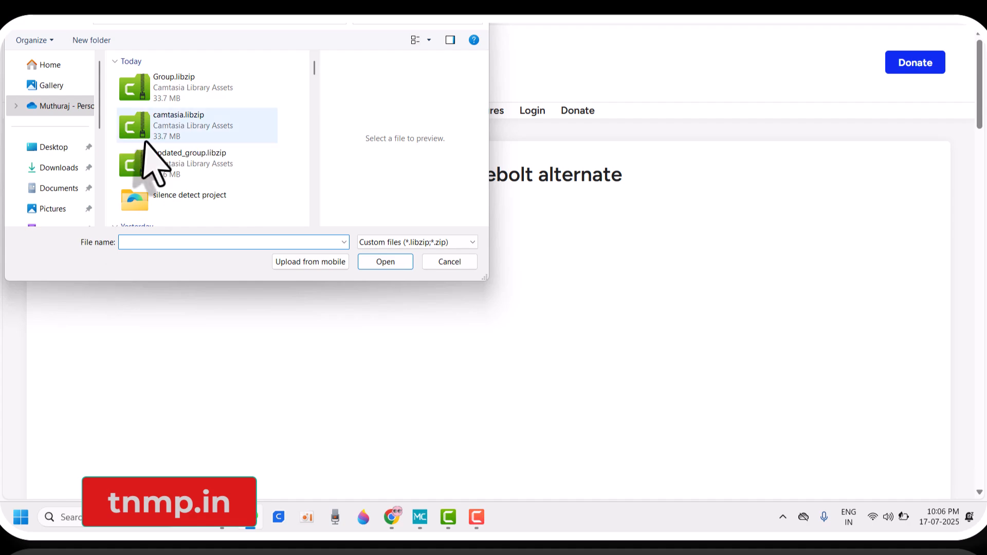
click(160, 96)
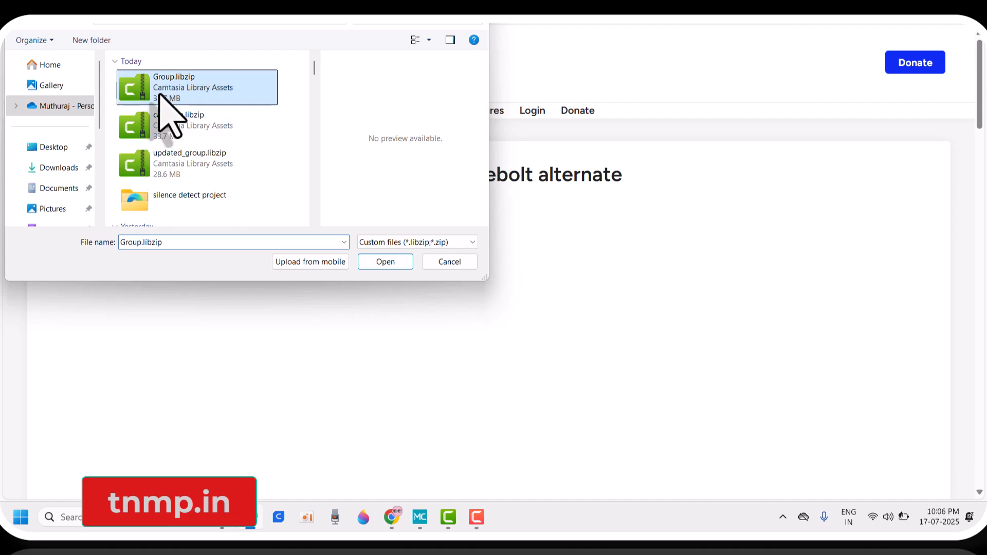
click(395, 263)
scroll(540, 275, down, 3)
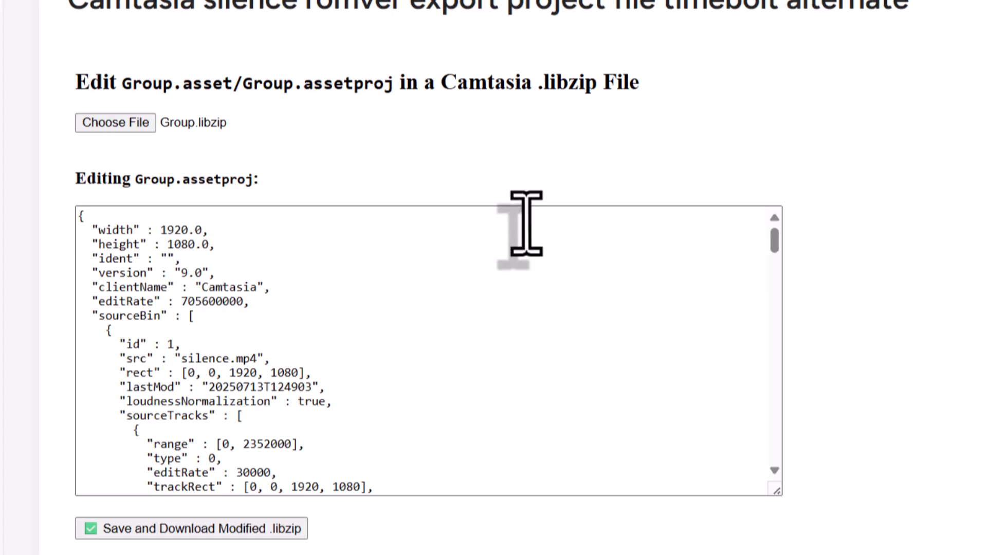
scroll(454, 126, down, 1)
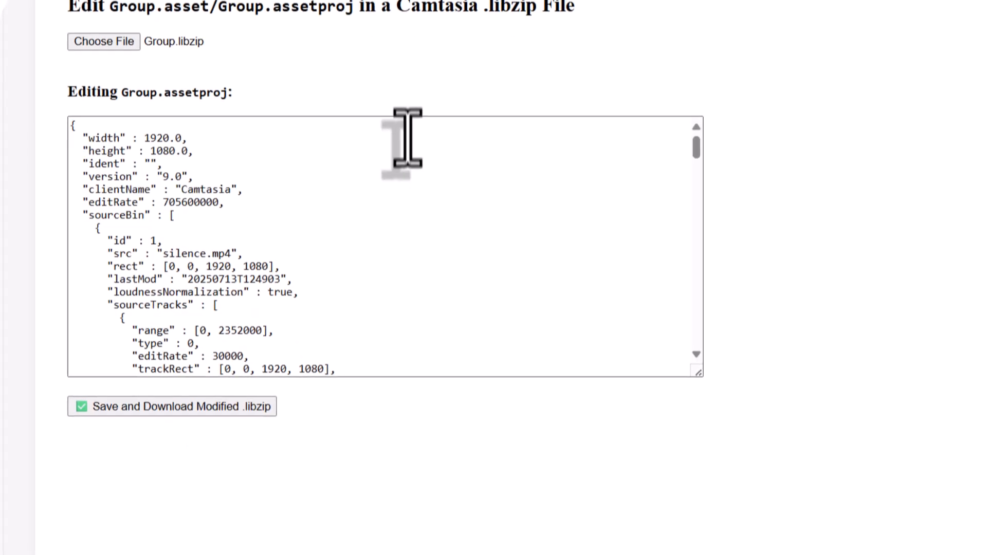
Step: Replace the entire Group.assetproj content with the copied asset code, and save and download the modified .libzip
click(418, 212)
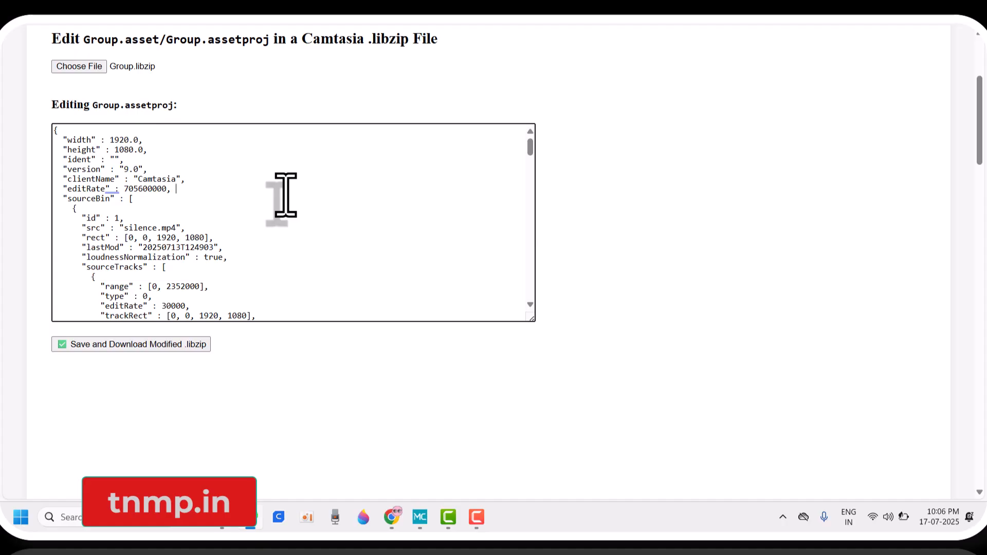
key(ctrl+a)
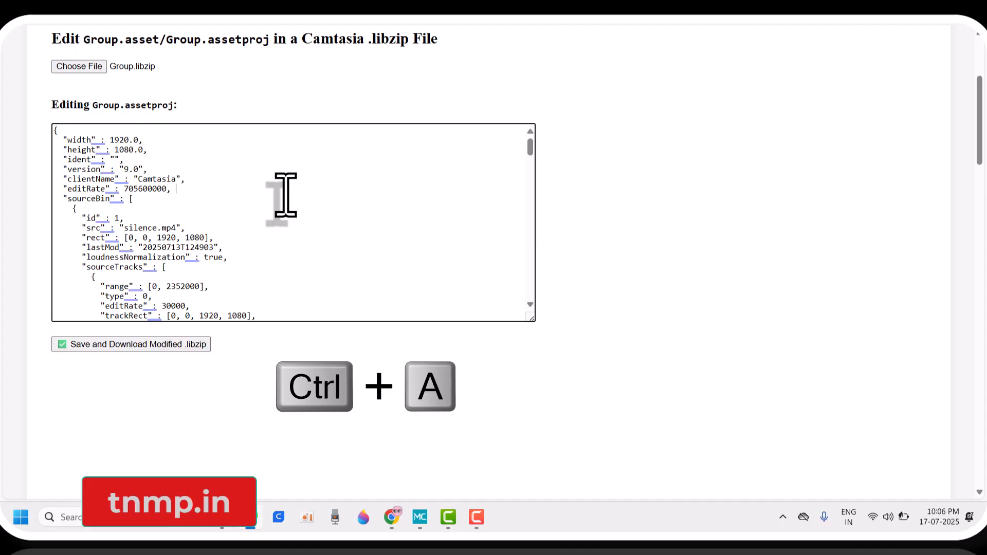
key(Delete)
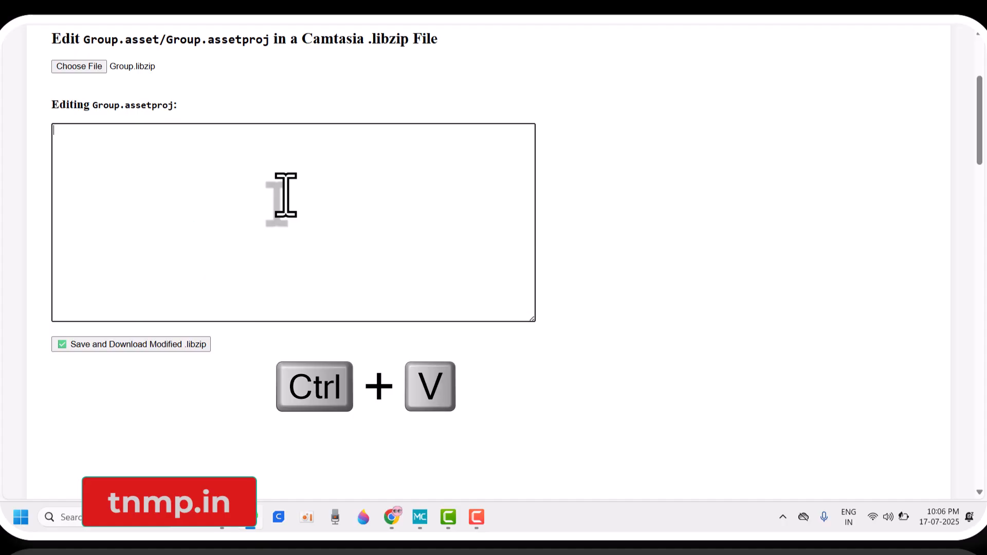
key(ctrl+v)
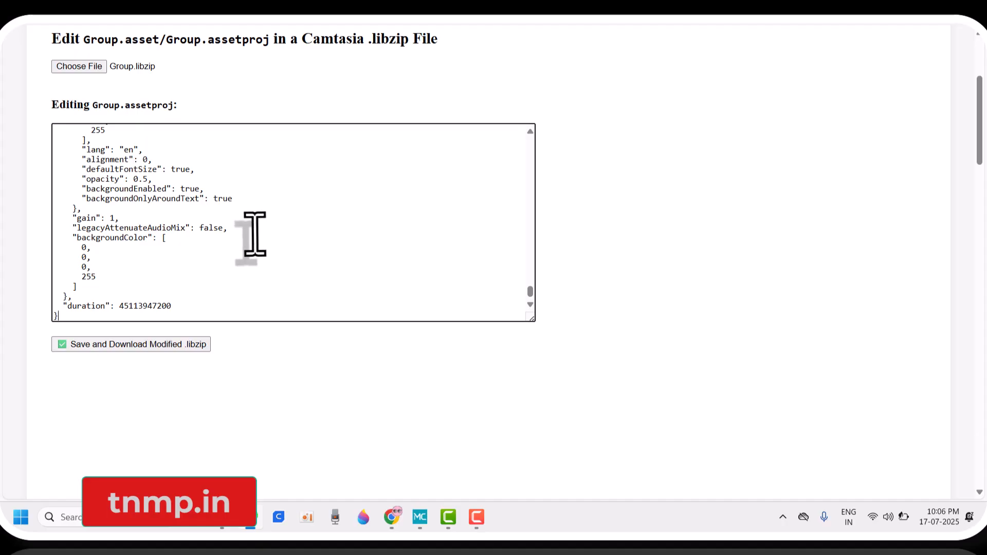
scroll(203, 238, down, 1)
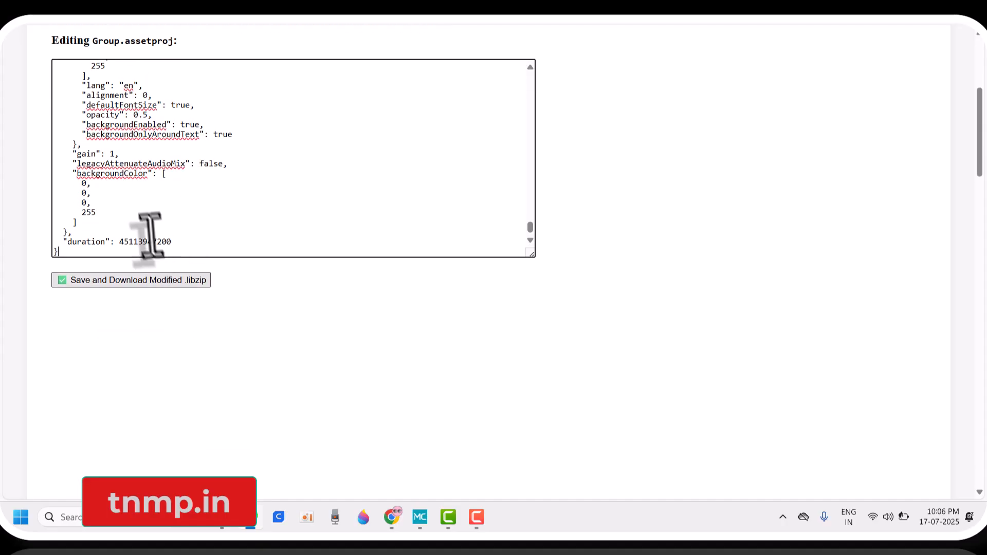
click(129, 282)
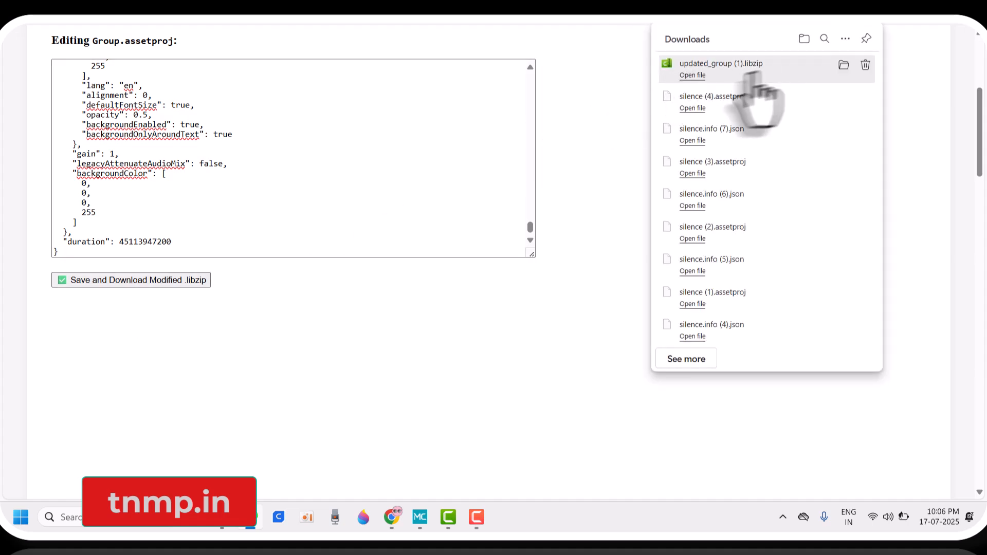
Step: Switch to Camtasia and import the zipped library updated_group (1).libzip into the example library
click(448, 518)
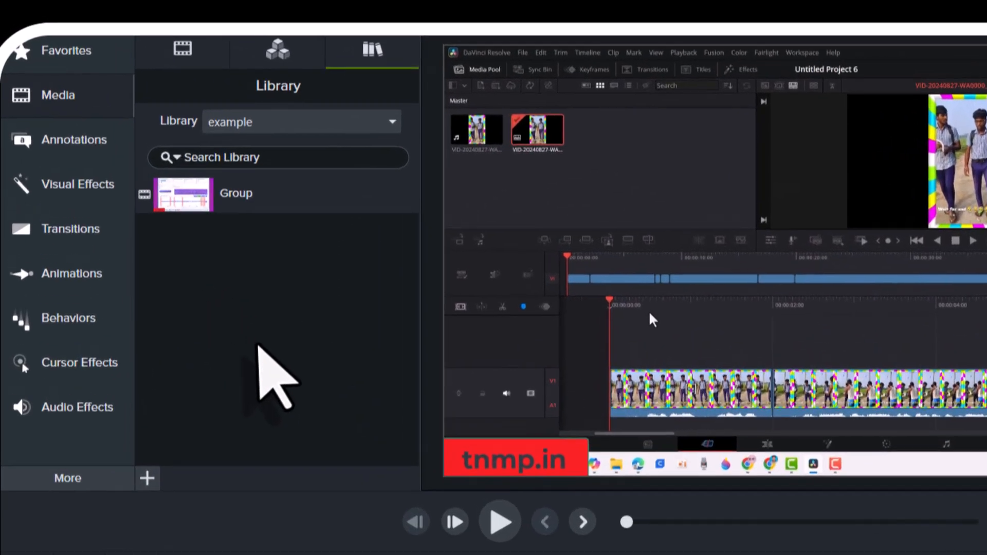
right_click(261, 351)
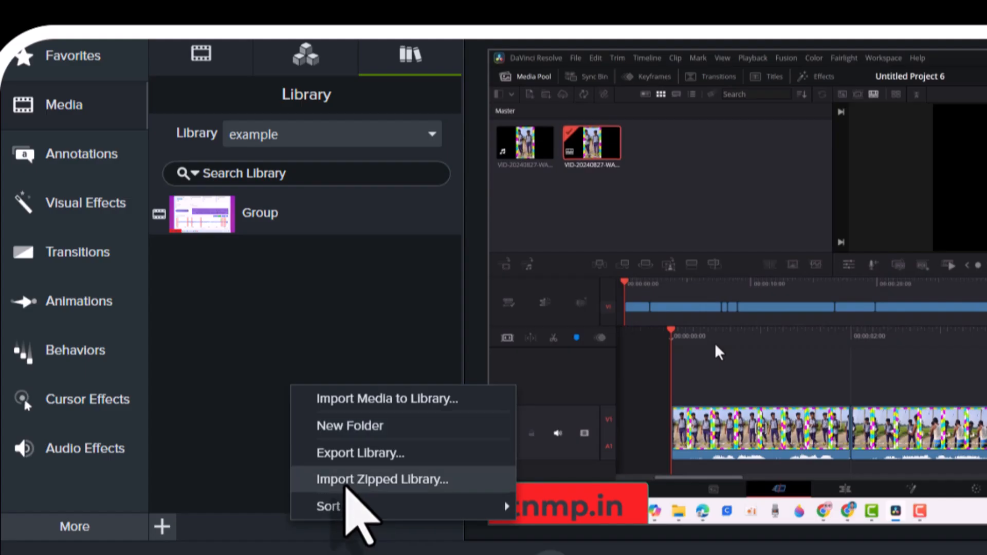
click(346, 480)
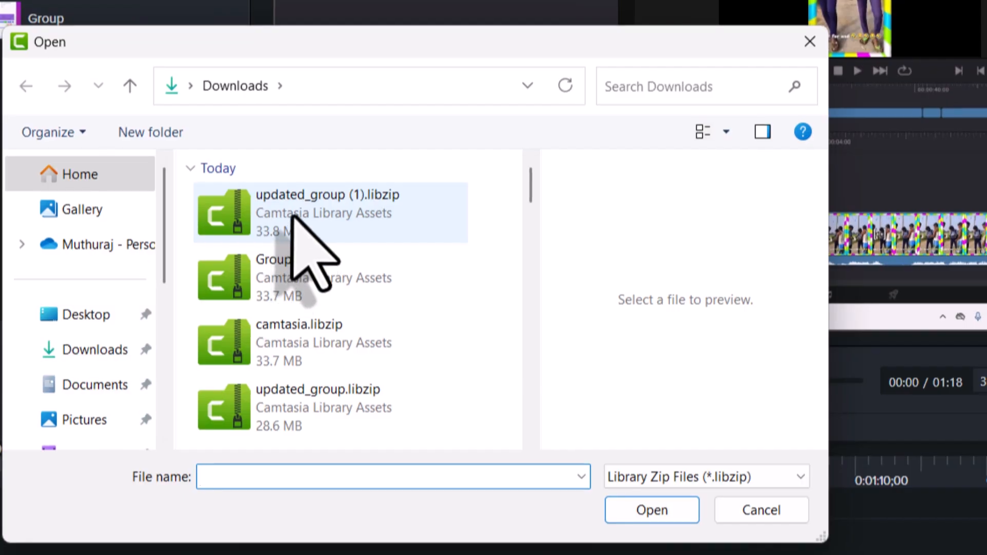
click(359, 222)
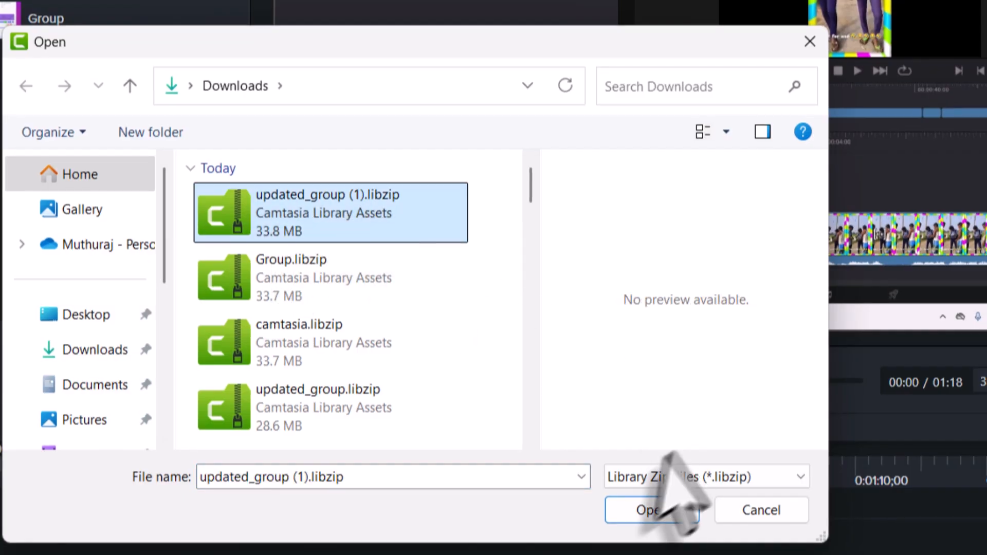
click(651, 510)
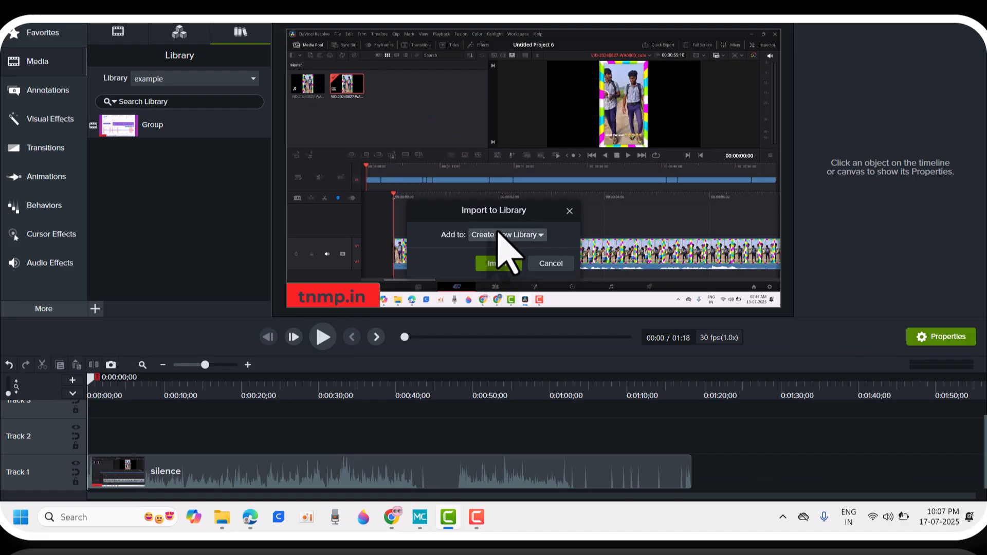
click(506, 235)
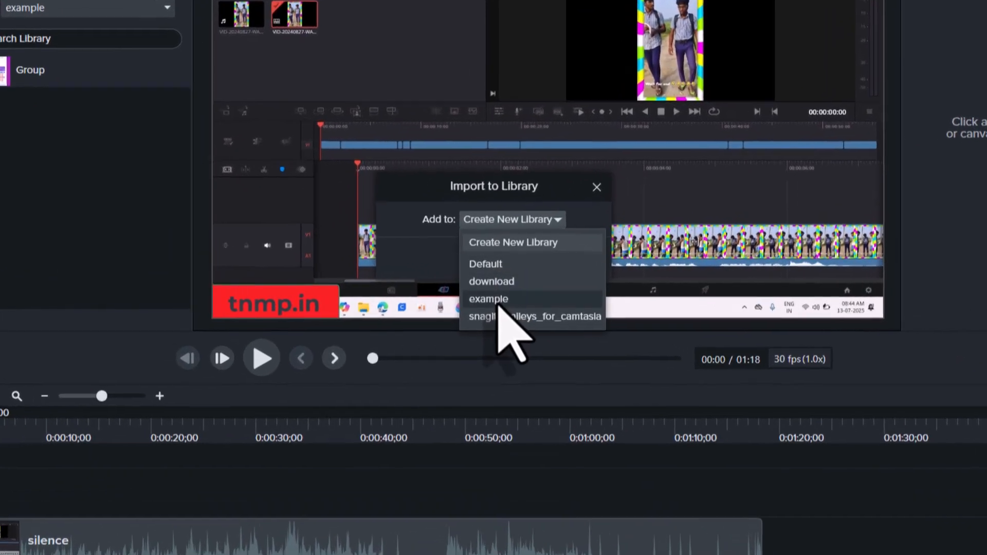
click(498, 295)
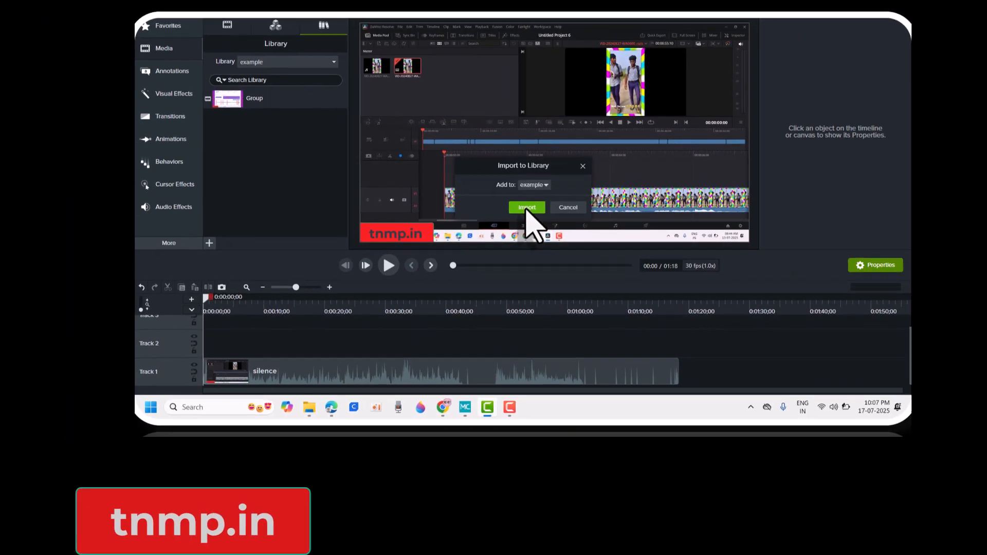
click(501, 256)
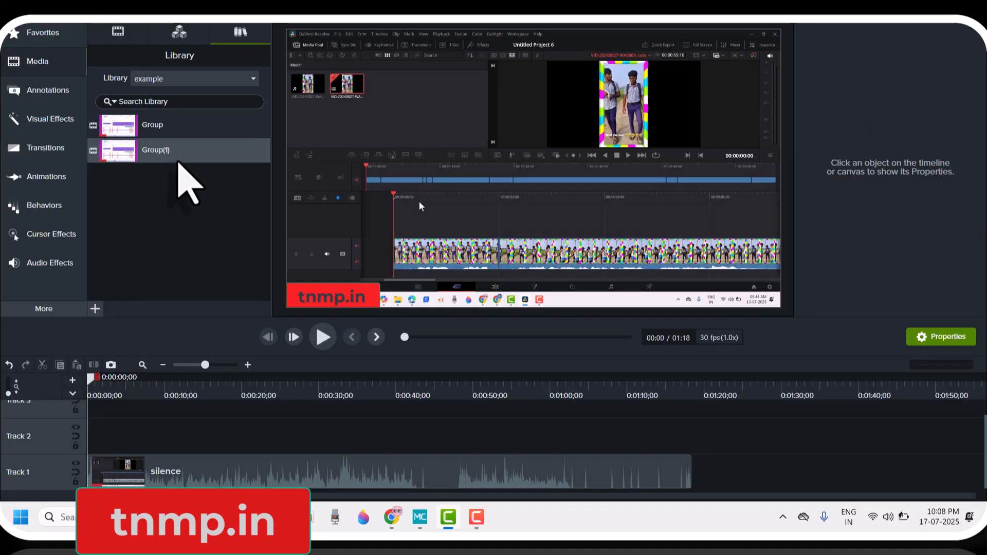
Step: Delete the silence clip from Track 1 and place the Group(1) library asset at the start of that track
click(220, 480)
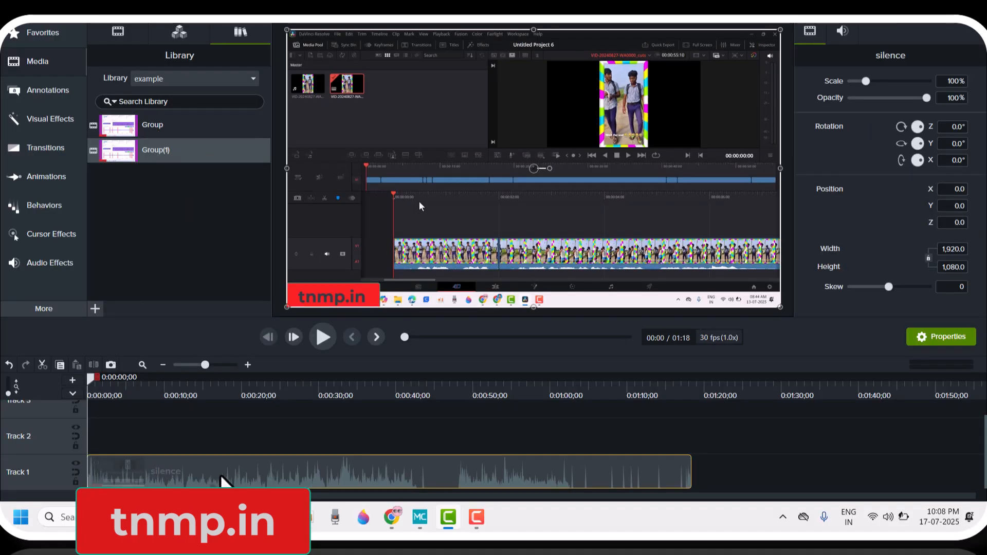
key(Delete)
drag(194, 165, 185, 472)
drag(116, 485, 69, 489)
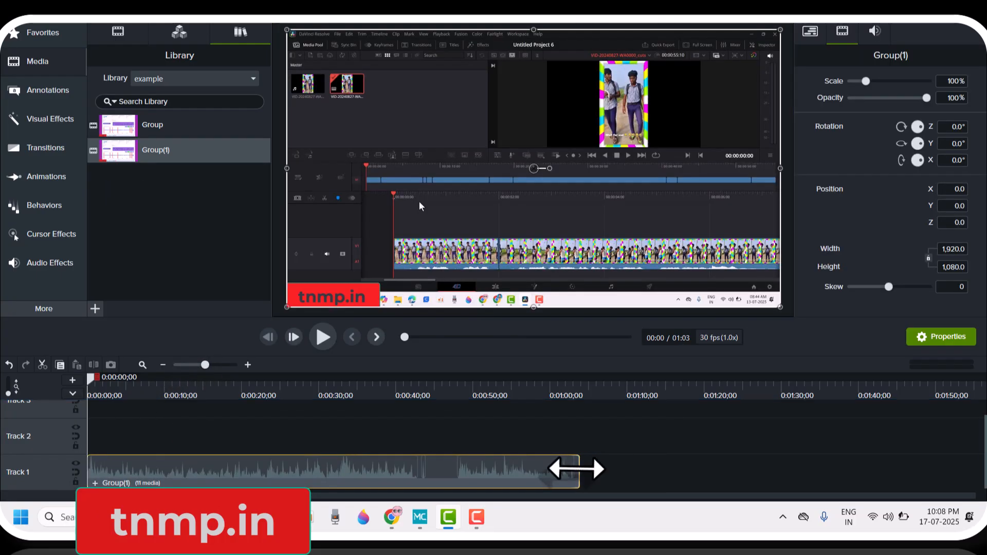
Step: Extend the end of the Group(1) clip on Track 1 to about 1:31 and ungroup it
drag(576, 467, 790, 478)
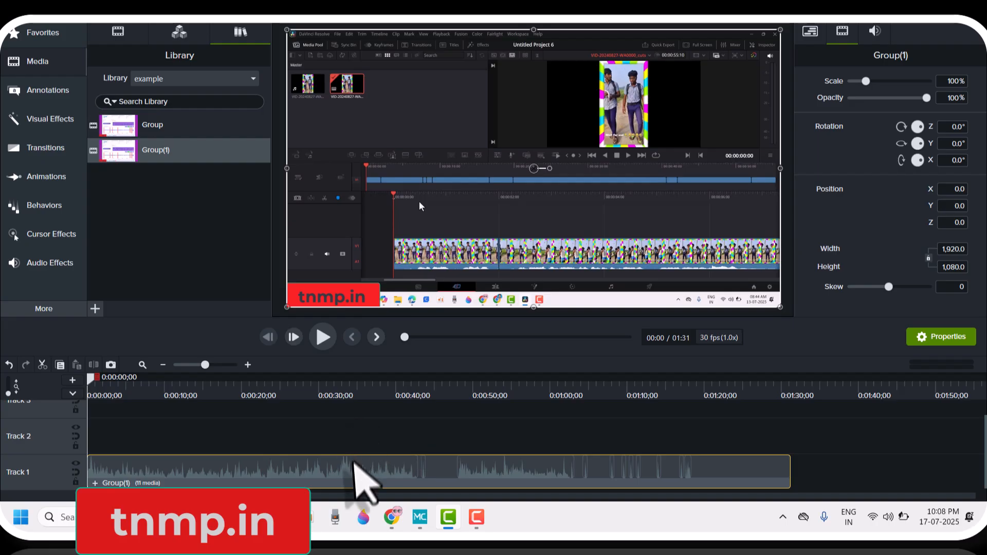
right_click(344, 470)
click(380, 334)
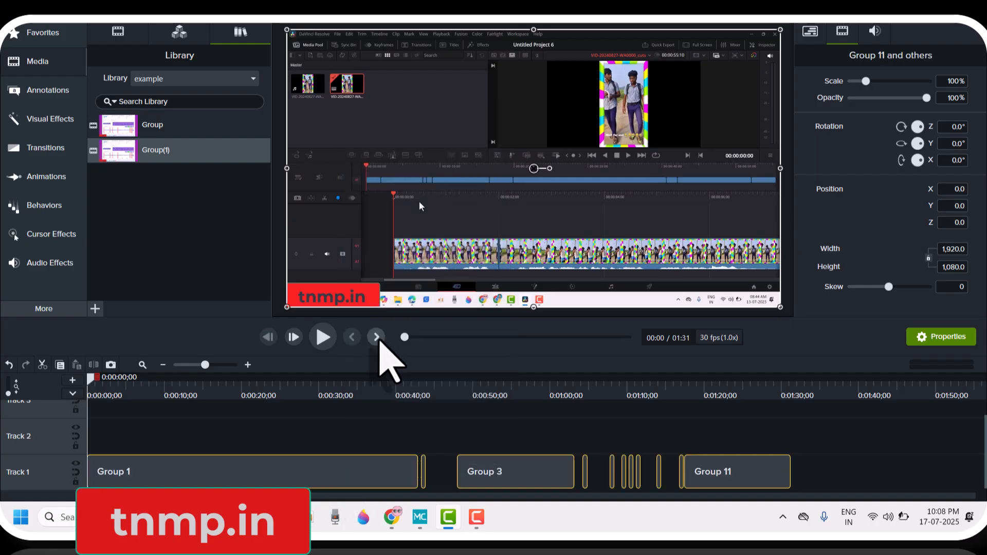
click(447, 443)
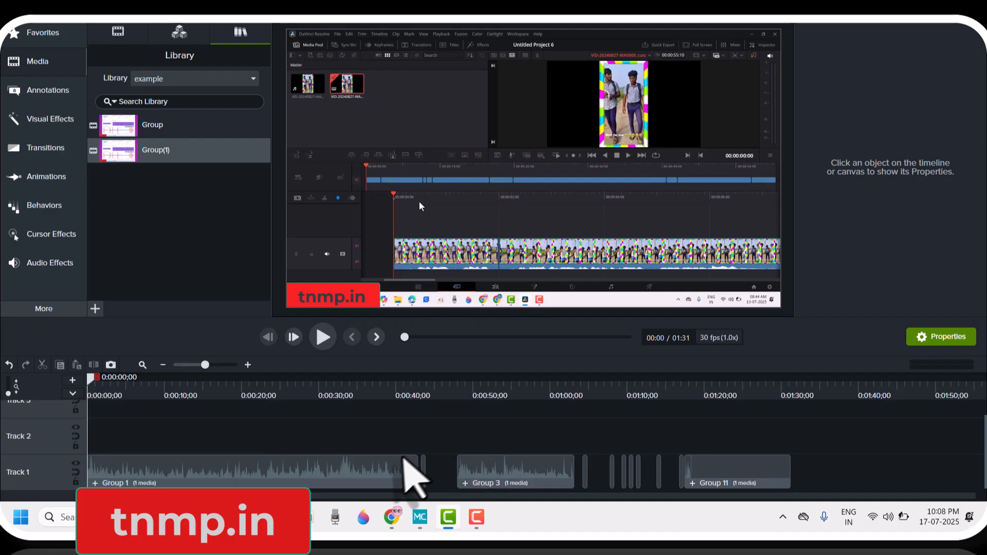
Step: Select all the separate groups on Track 1 and ungroup them into individual silence clips
drag(303, 430, 766, 481)
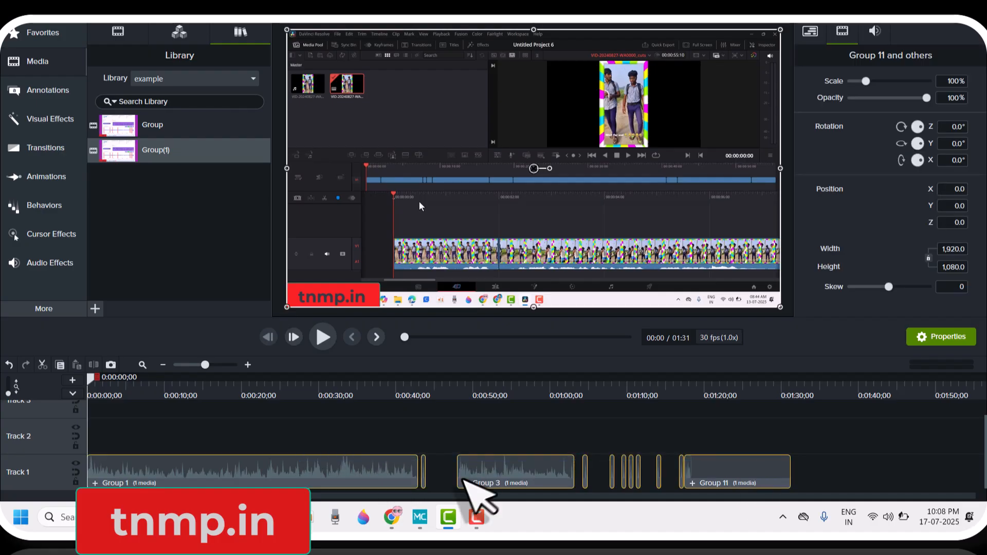
right_click(383, 465)
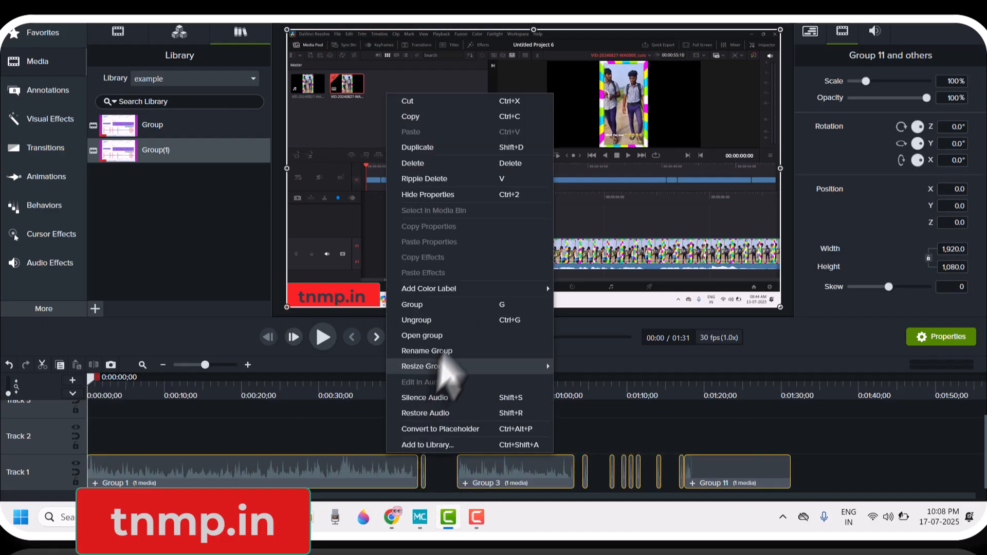
click(452, 319)
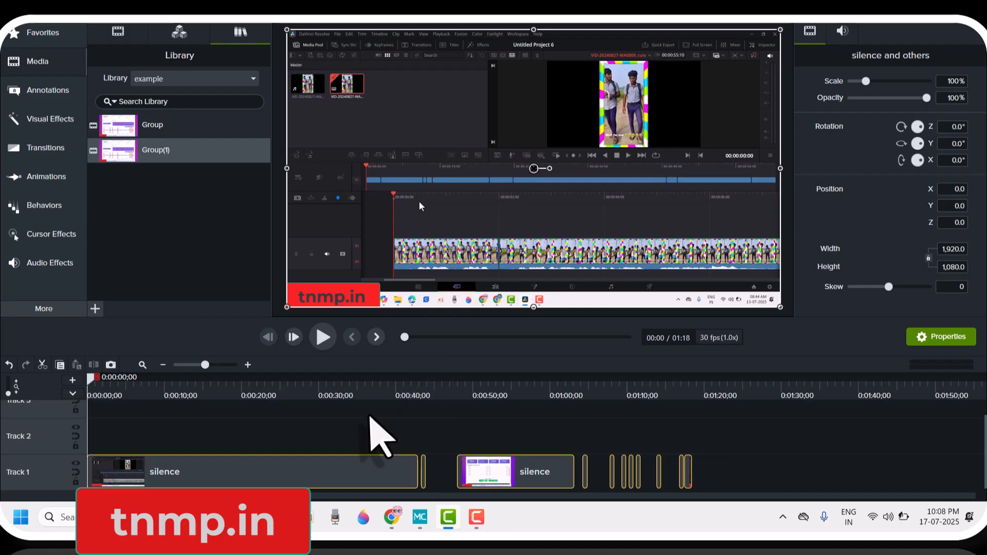
click(379, 429)
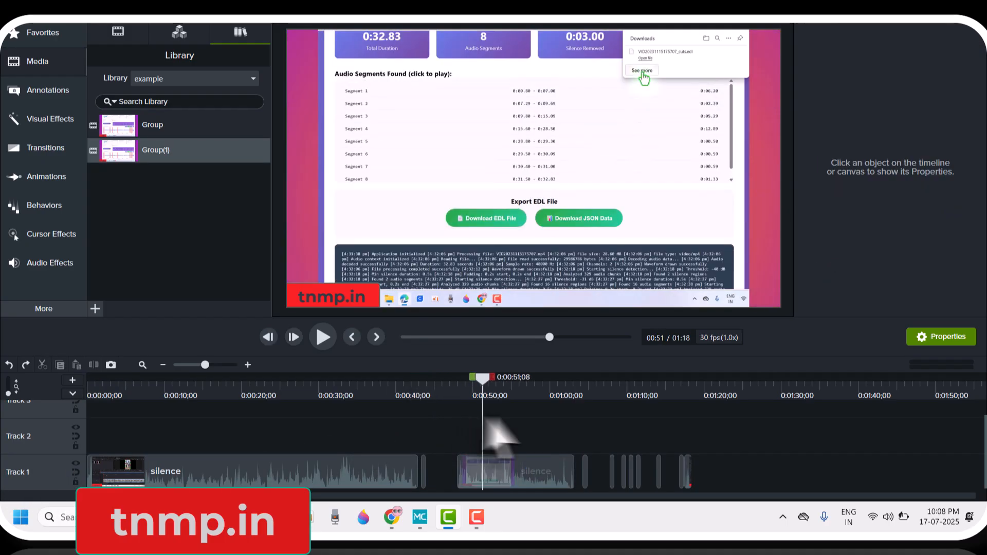